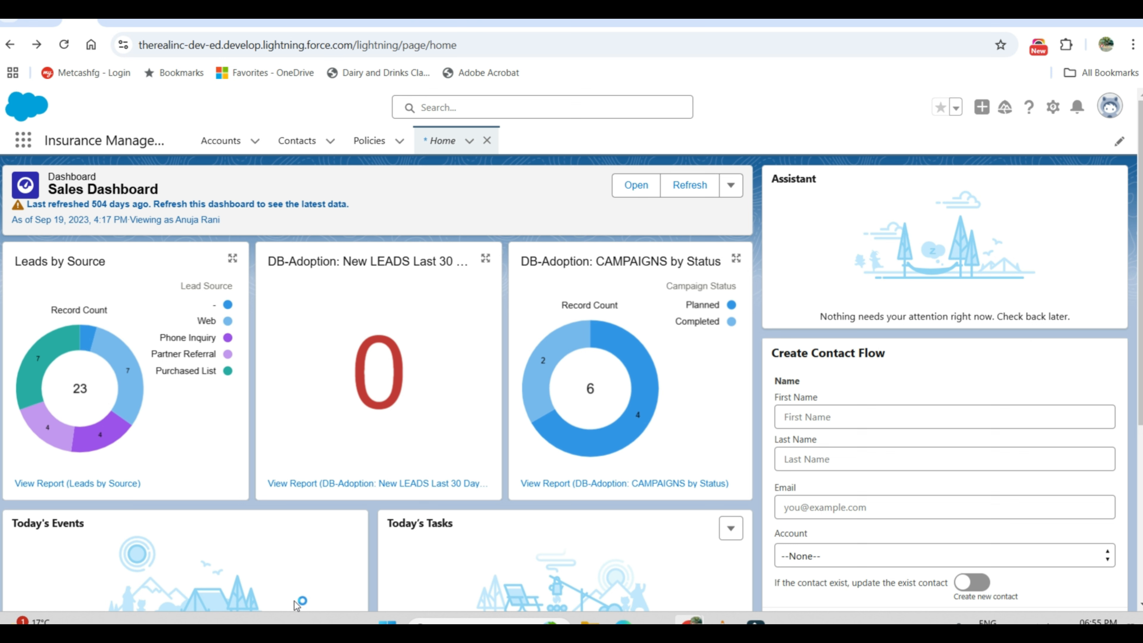
Step: Find Email Templates by searching the apps and items for "email", and open the Test follw up template
click(17, 145)
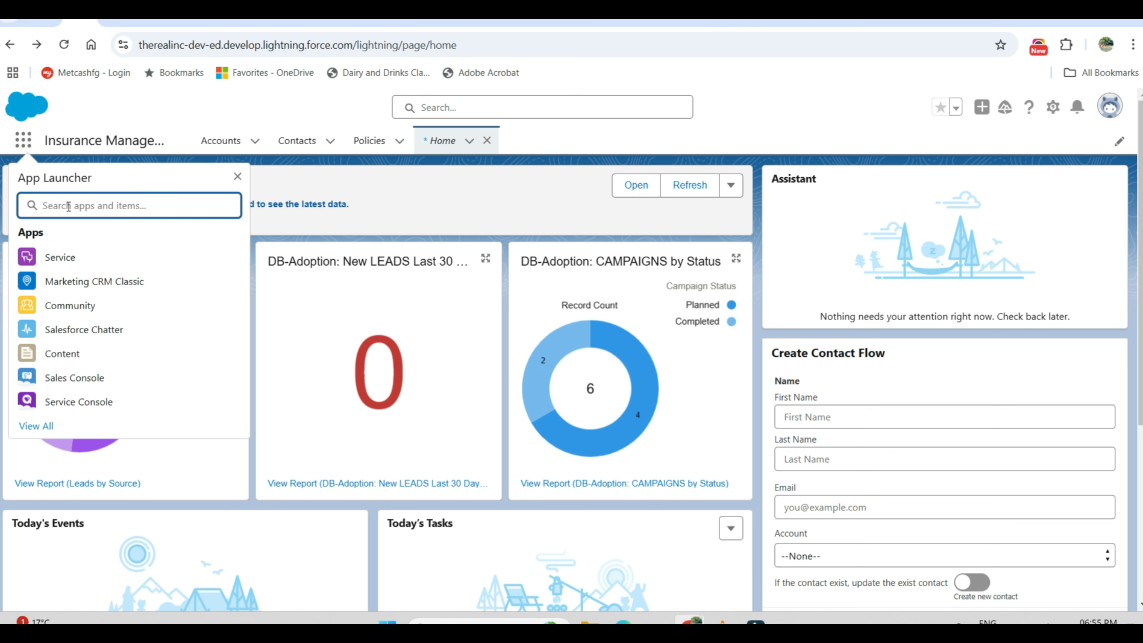
text(em)
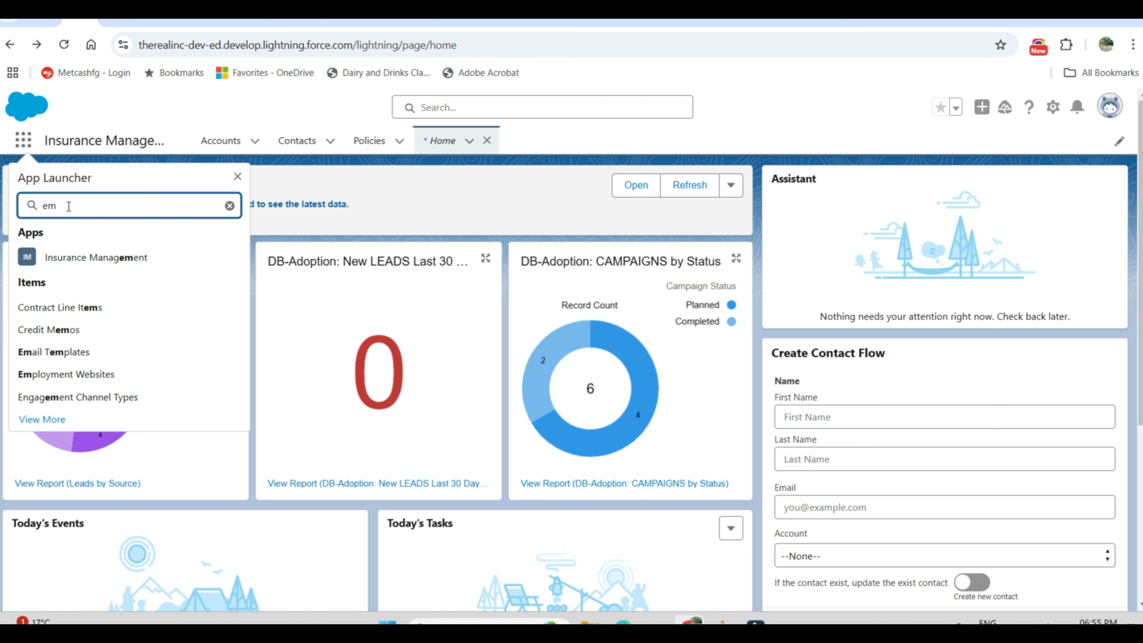
text(ail)
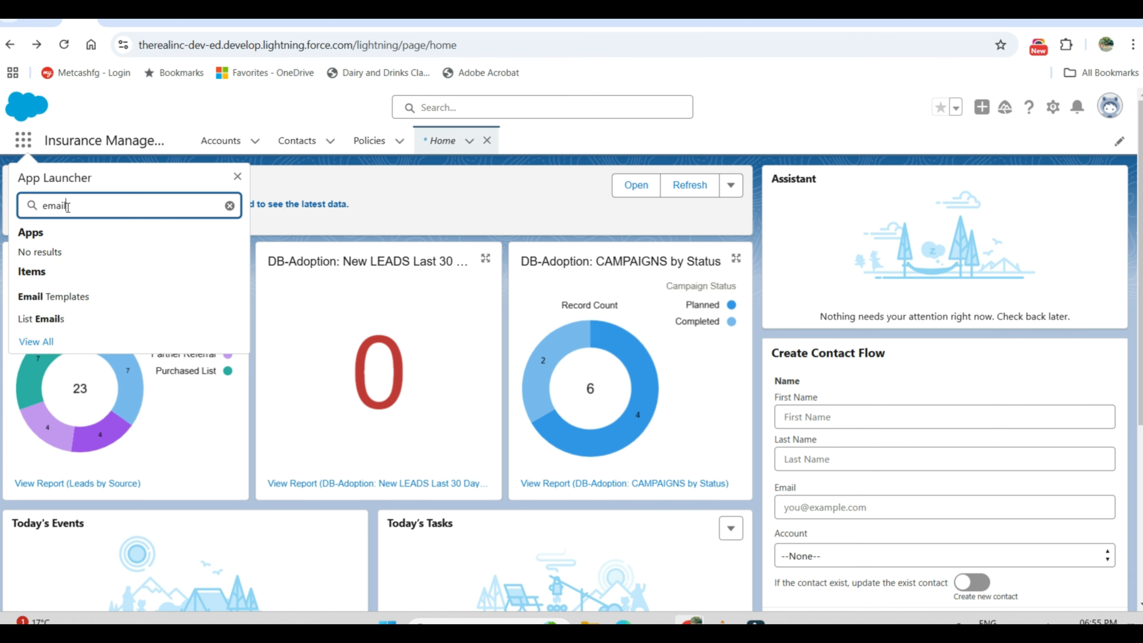
click(122, 297)
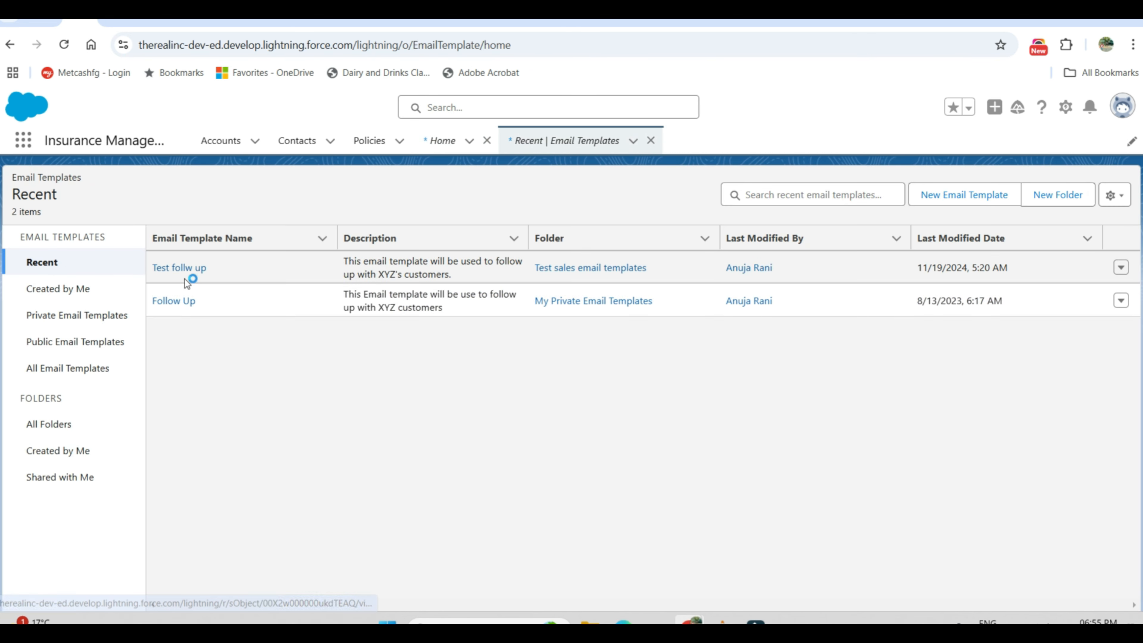
click(178, 266)
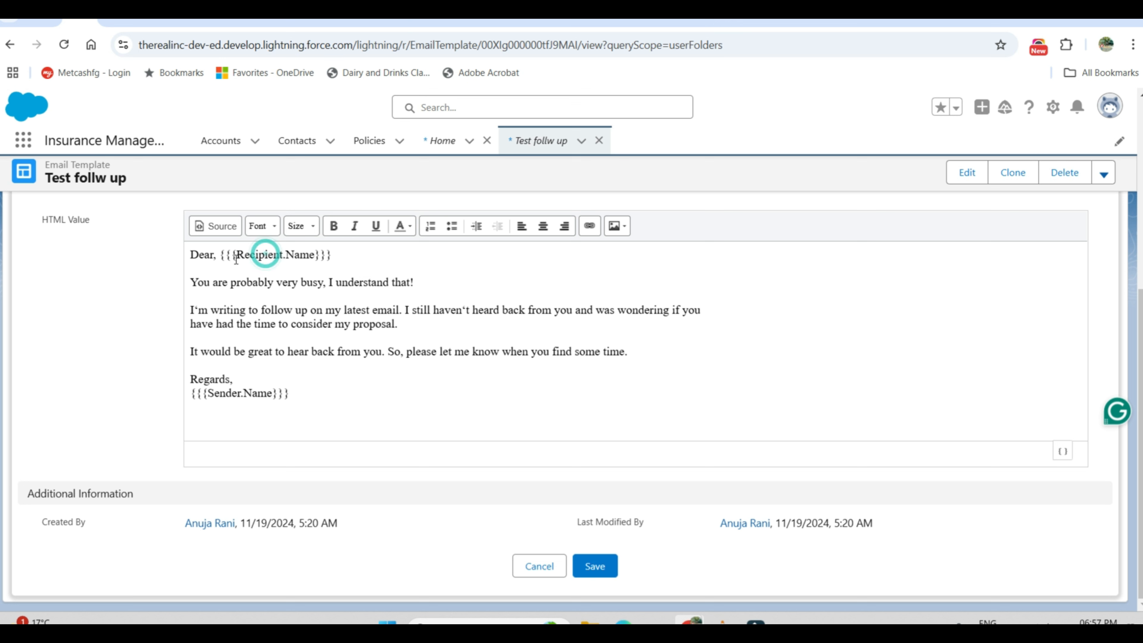
Step: Examine the Recipient.Name merge field in the template's HTML value and leave editing without saving
drag(236, 255, 321, 256)
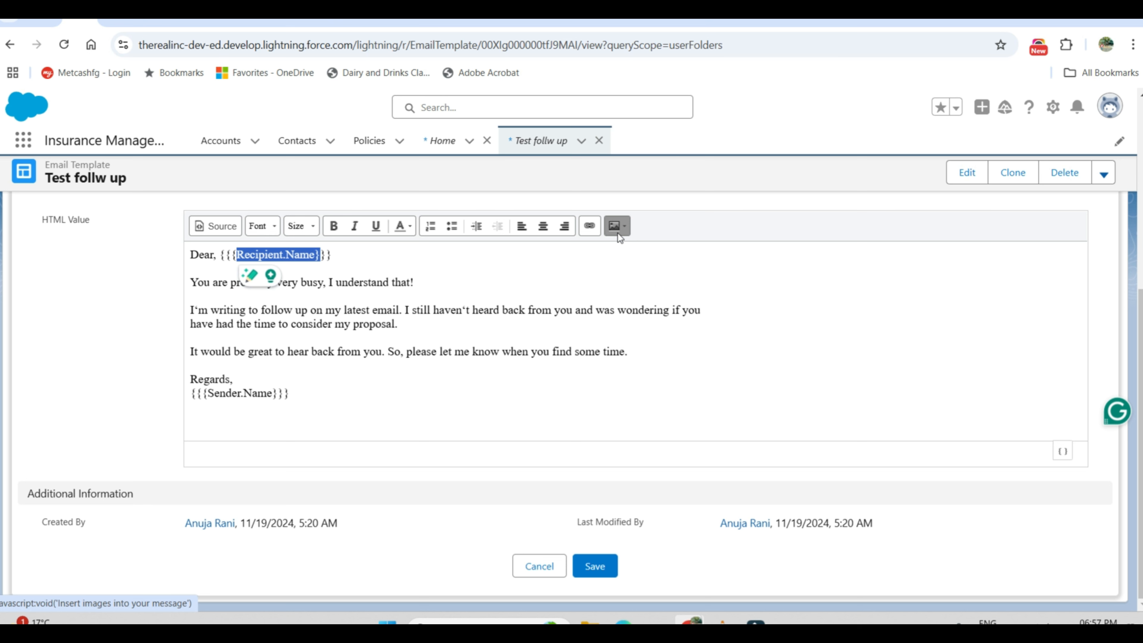
click(492, 284)
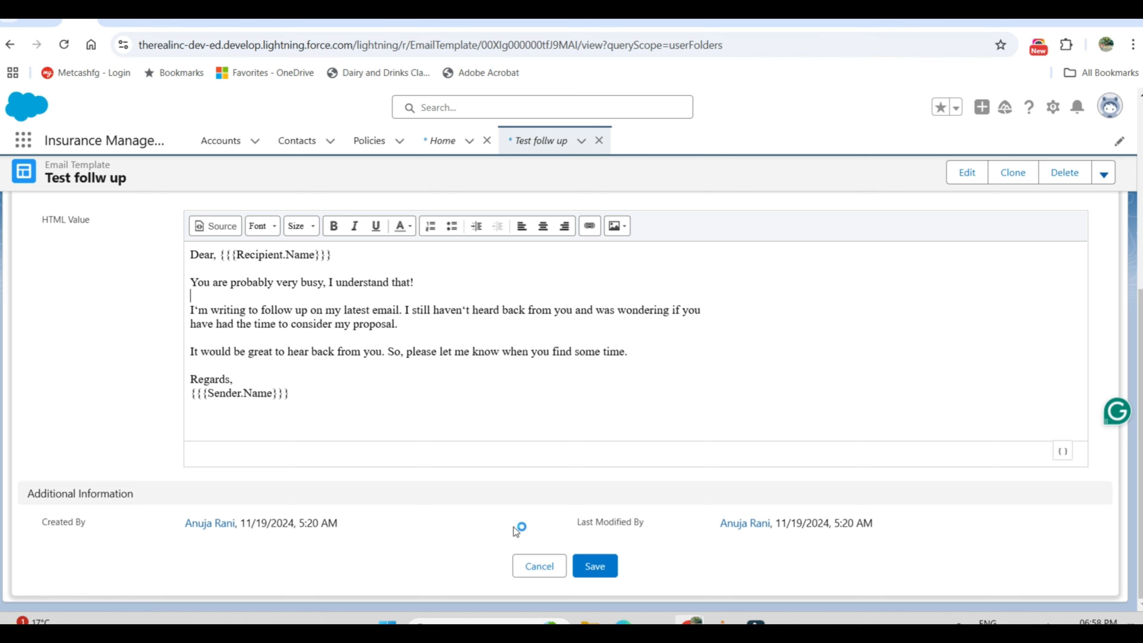
click(537, 567)
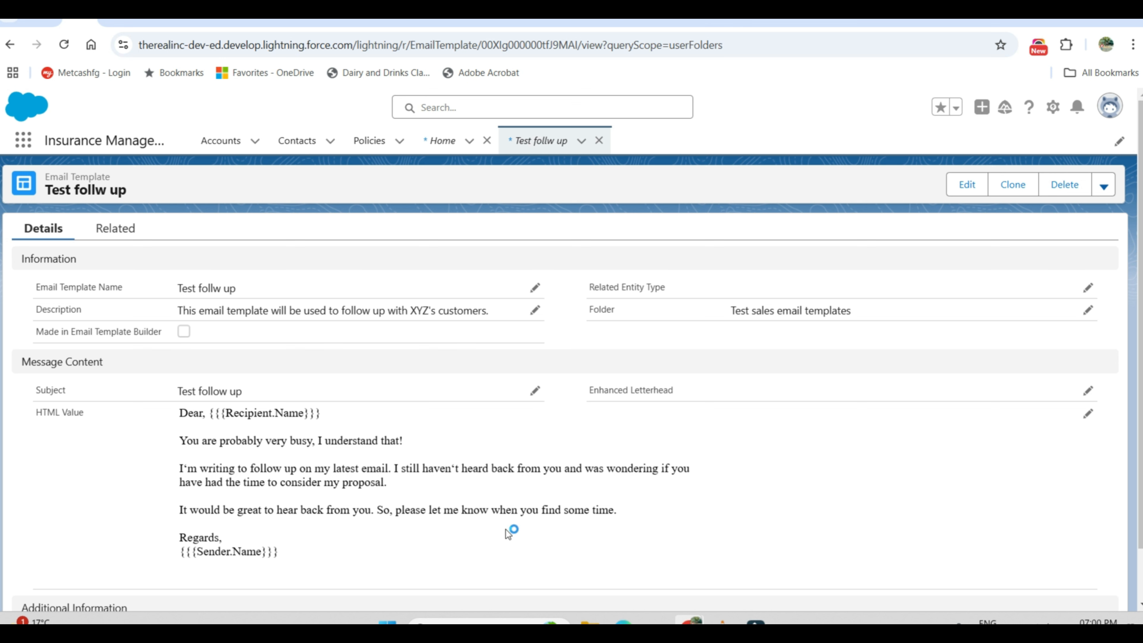
Step: Search the apps and items for "lett" and open the Enhanced Letterheads list
click(24, 141)
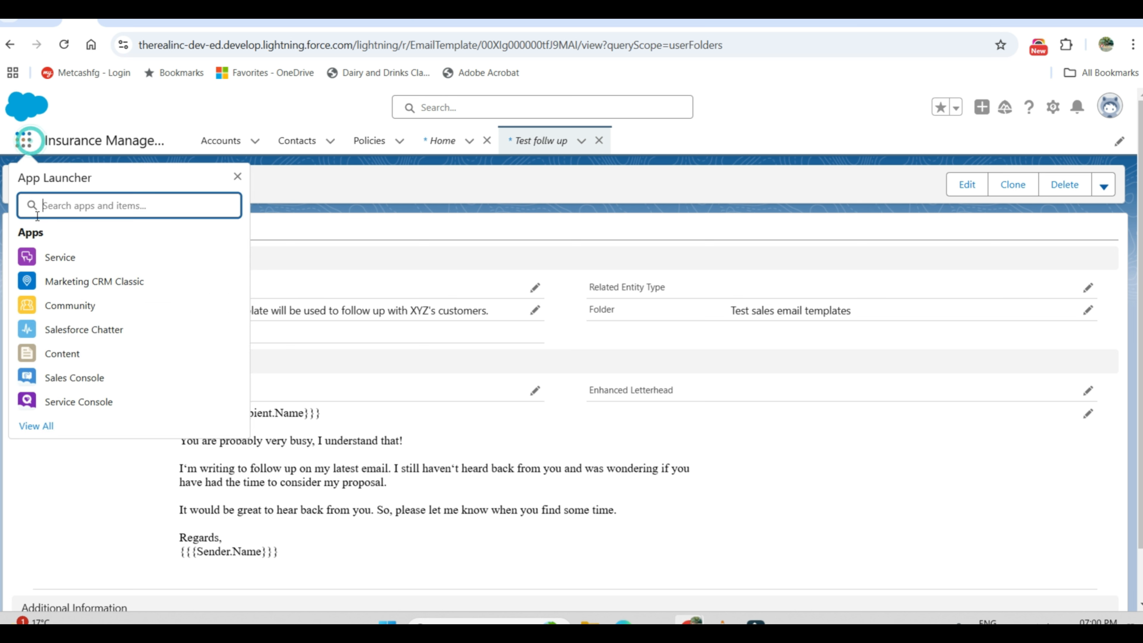
text(lett)
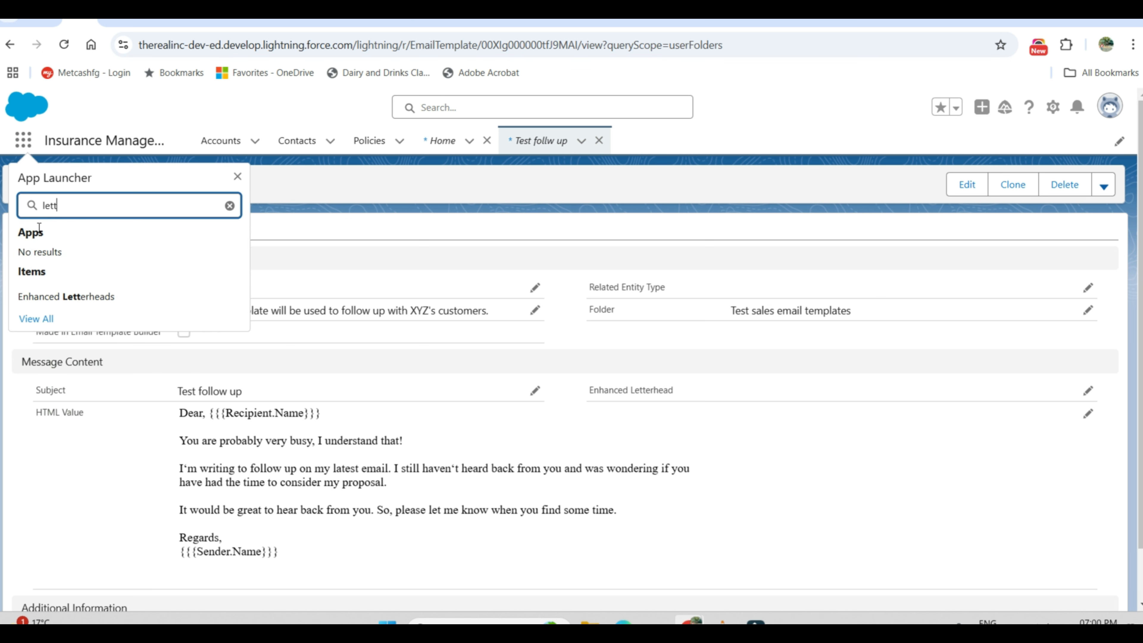
click(76, 292)
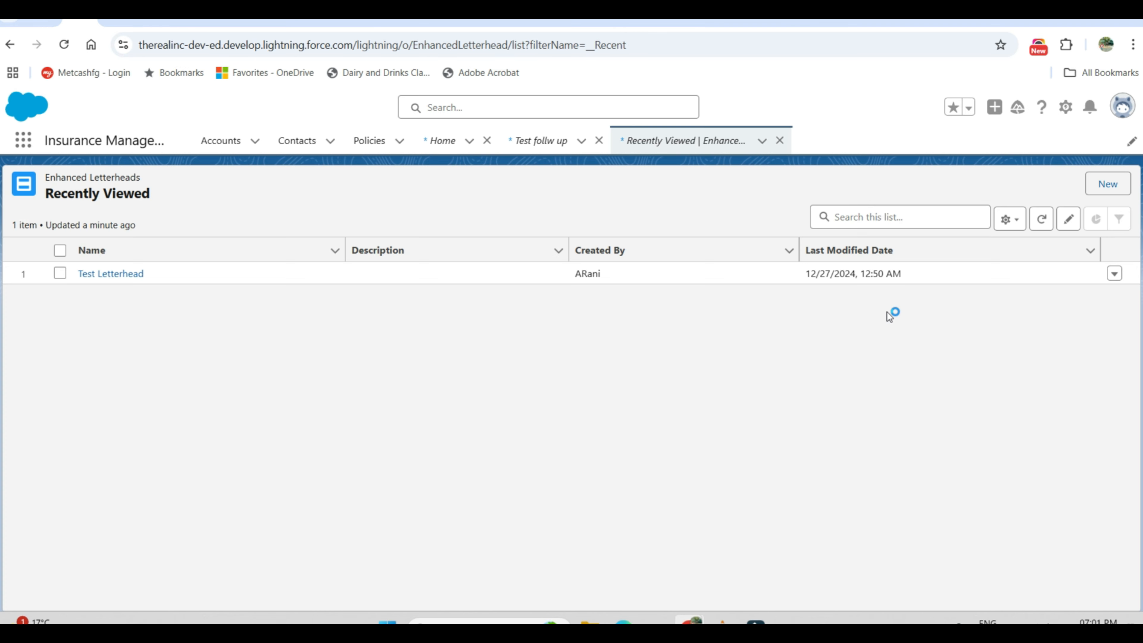
Step: Start a new enhanced letterhead and name it Consulting Corp Letterhead
click(1105, 186)
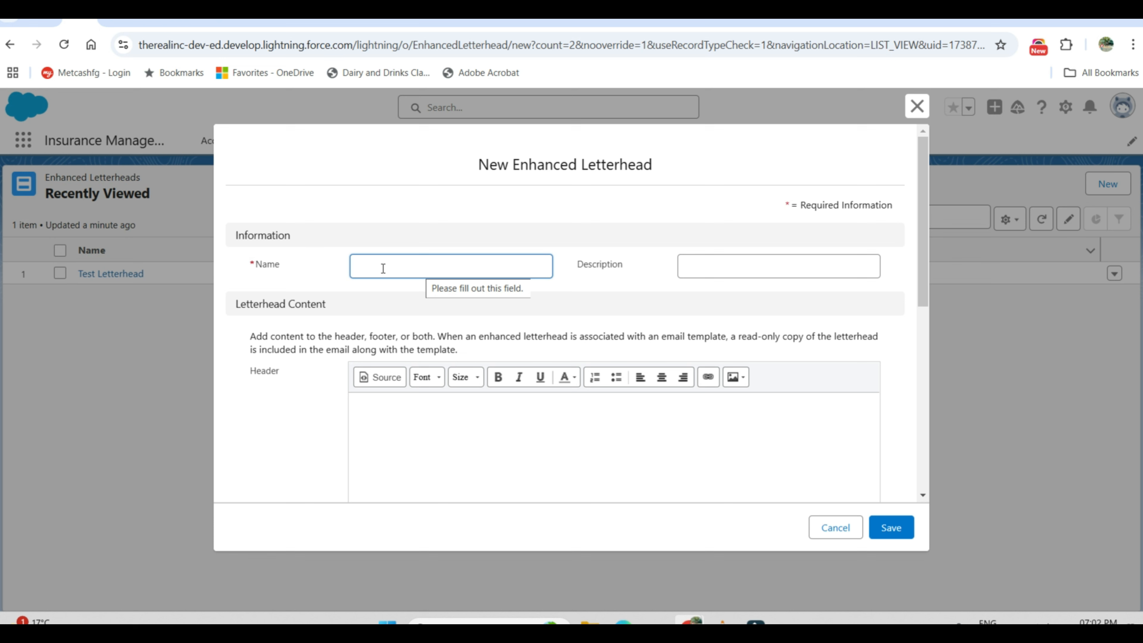
text(c)
text(onsulting Corp Letterhead)
key(Tab)
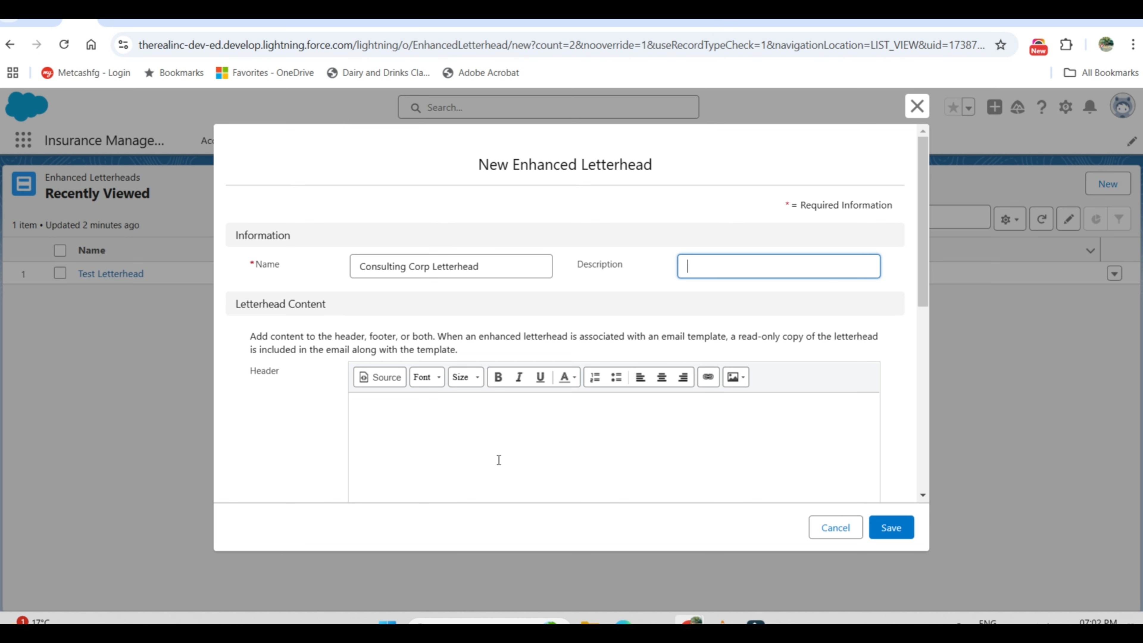
Step: Upload Consulting_Corp_Letterhead.png from Downloads into the letterhead's header and centre the image
scroll(498, 459, down, 2)
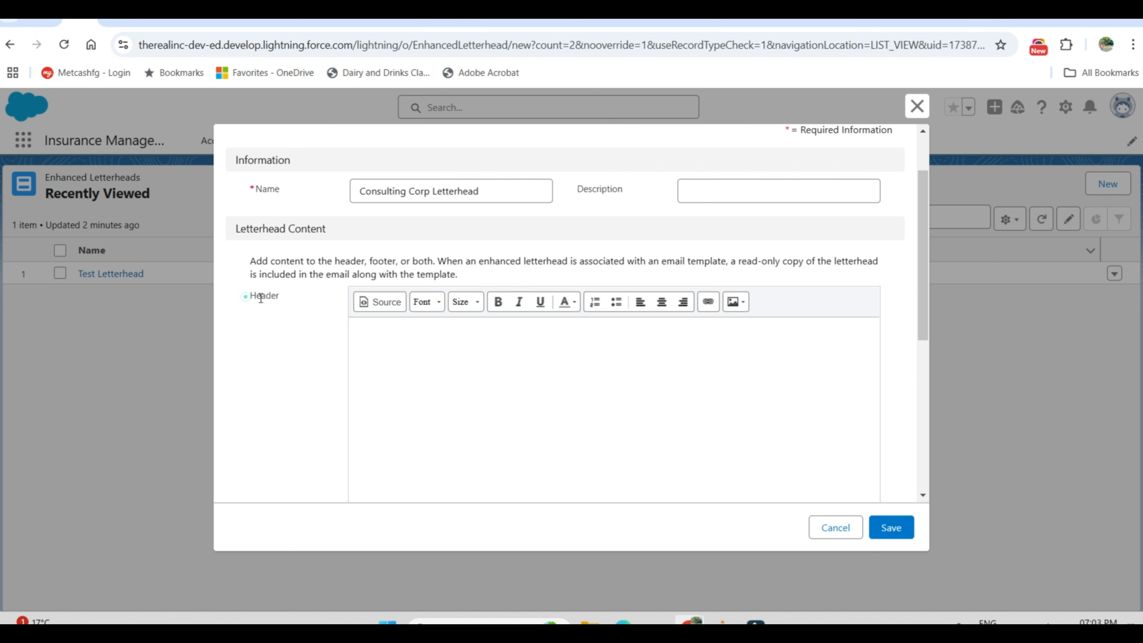
scroll(272, 363, down, 5)
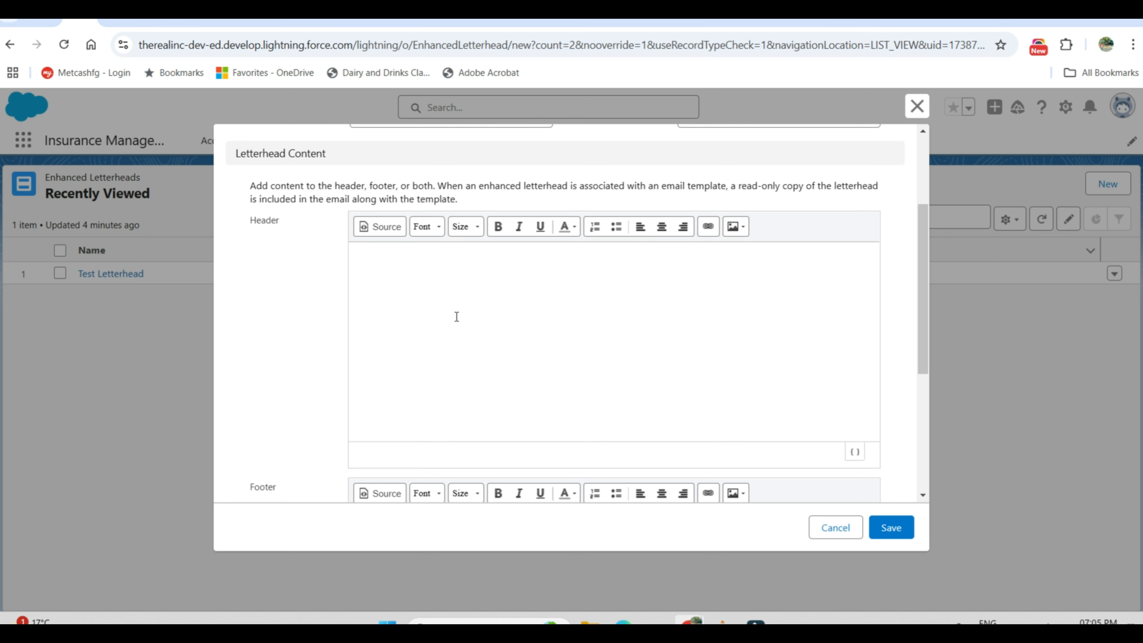
scroll(457, 316, up, 1)
click(671, 296)
click(734, 248)
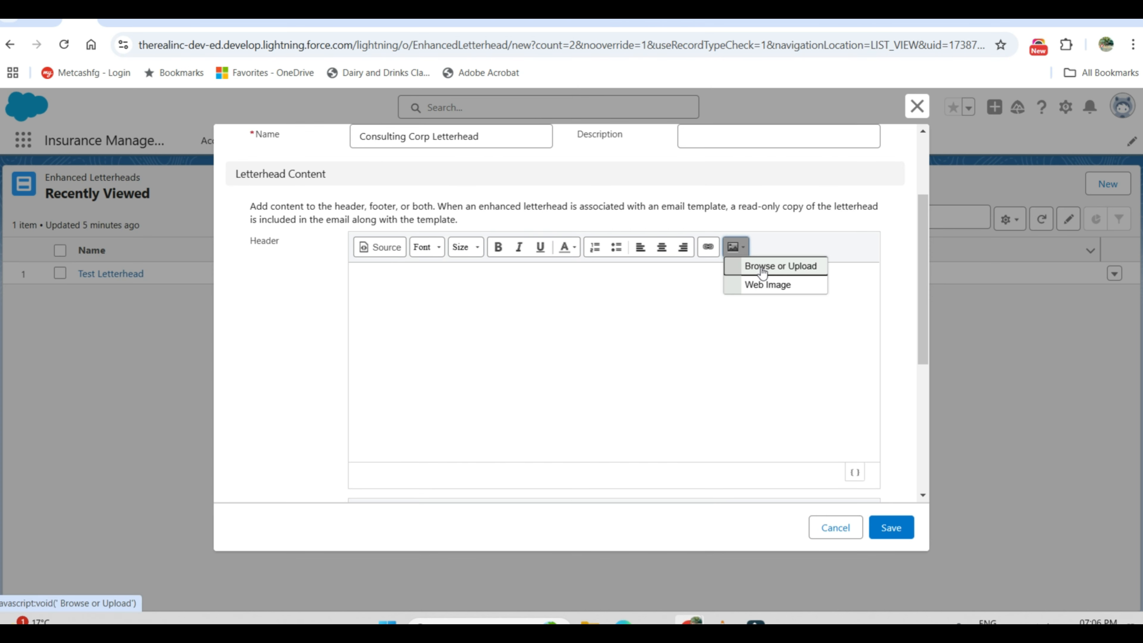
click(763, 270)
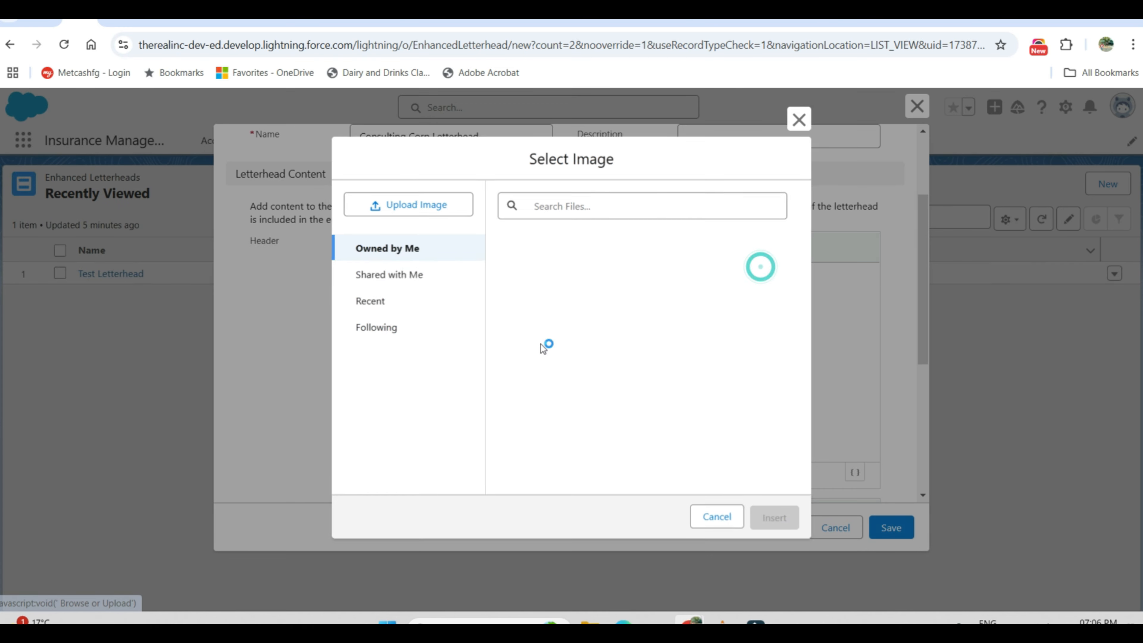
click(412, 212)
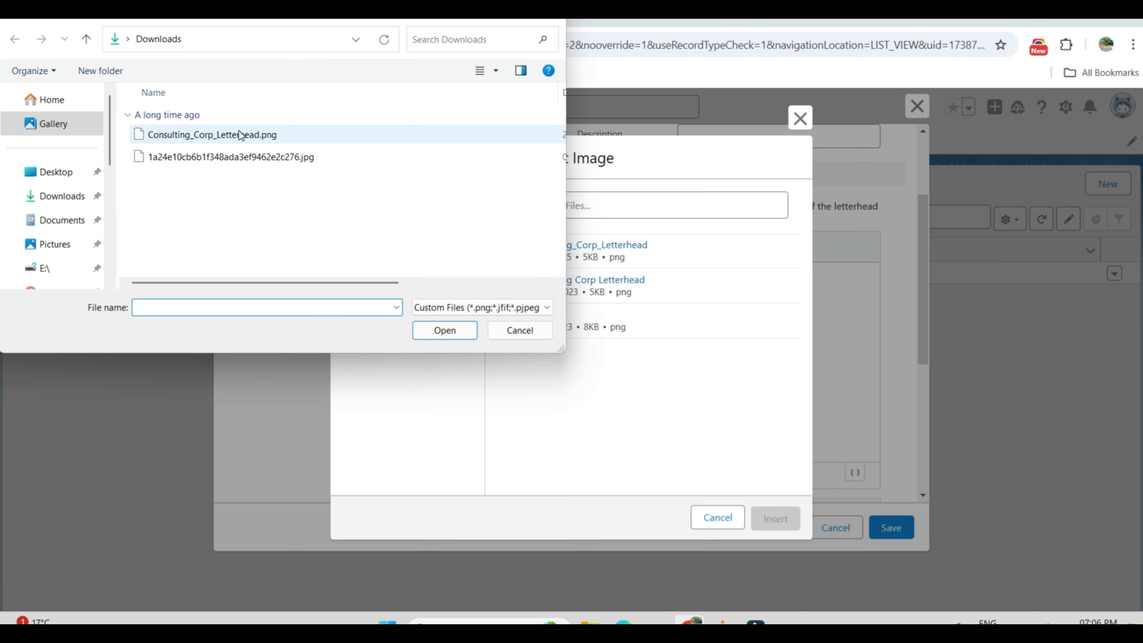
click(239, 135)
click(446, 330)
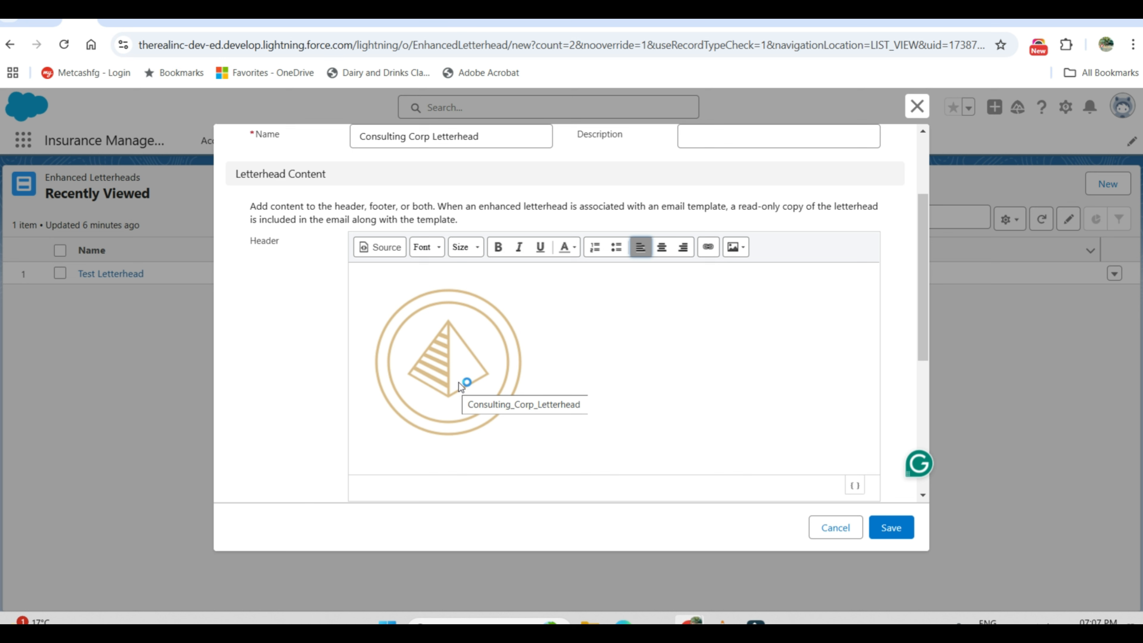
click(663, 248)
scroll(445, 453, up, 2)
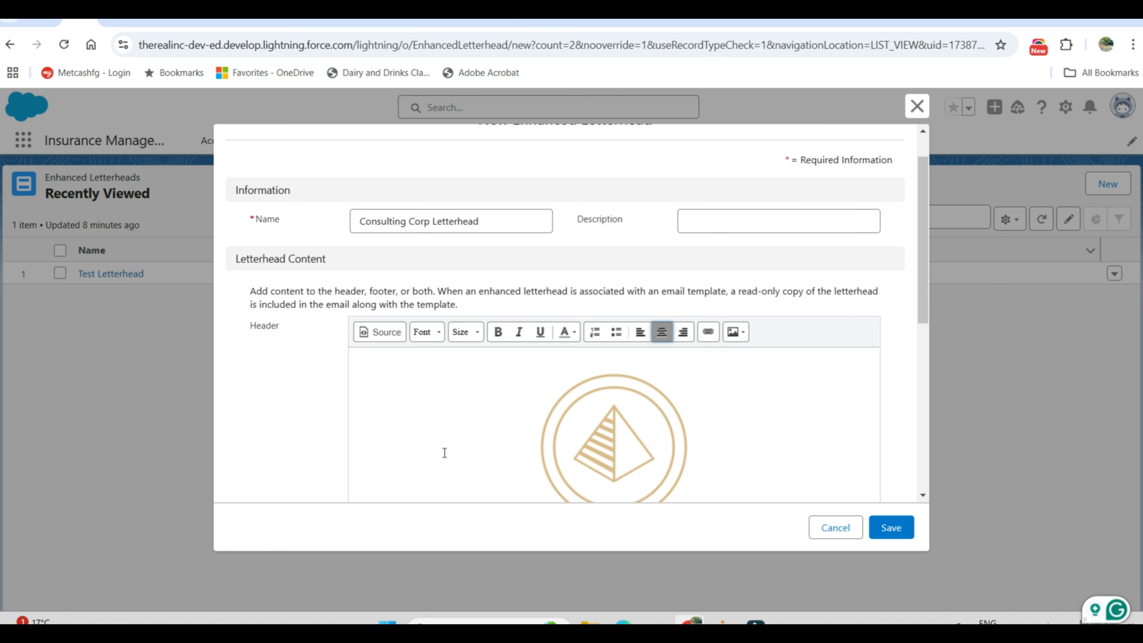
Step: Paste the Confidentiality Note text into the letterhead's footer and save the new letterhead
scroll(445, 453, down, 6)
click(462, 349)
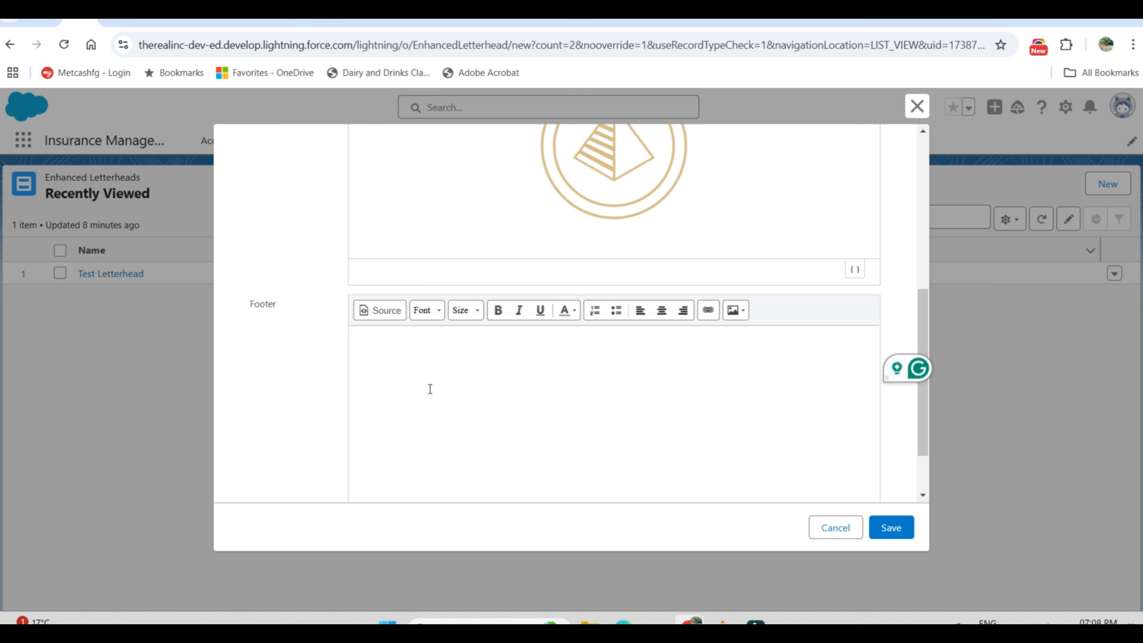
text(Confidentiality Note: The content of this email is confidential and intended for the recipient specified in the message only. It is strictly forbidden to share any part of this message with any third party, without the written consent of the sender. If you received this message by mistake, please reply to this message and follow with its deletion, so that we can ensure such a mistake does not occur in the future.)
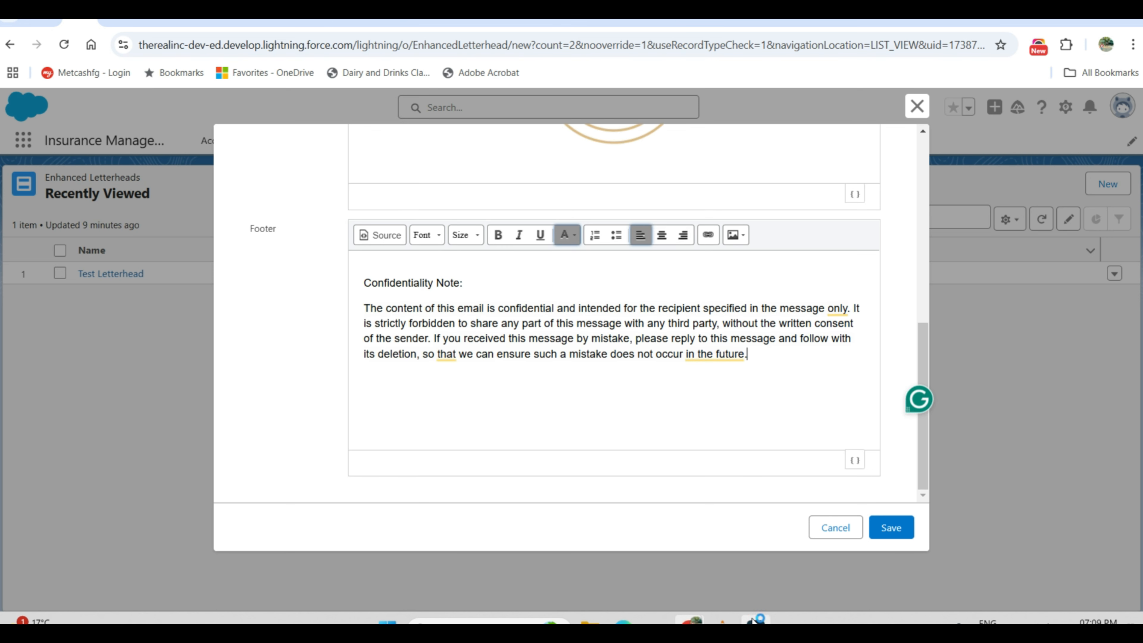
click(891, 535)
click(891, 535)
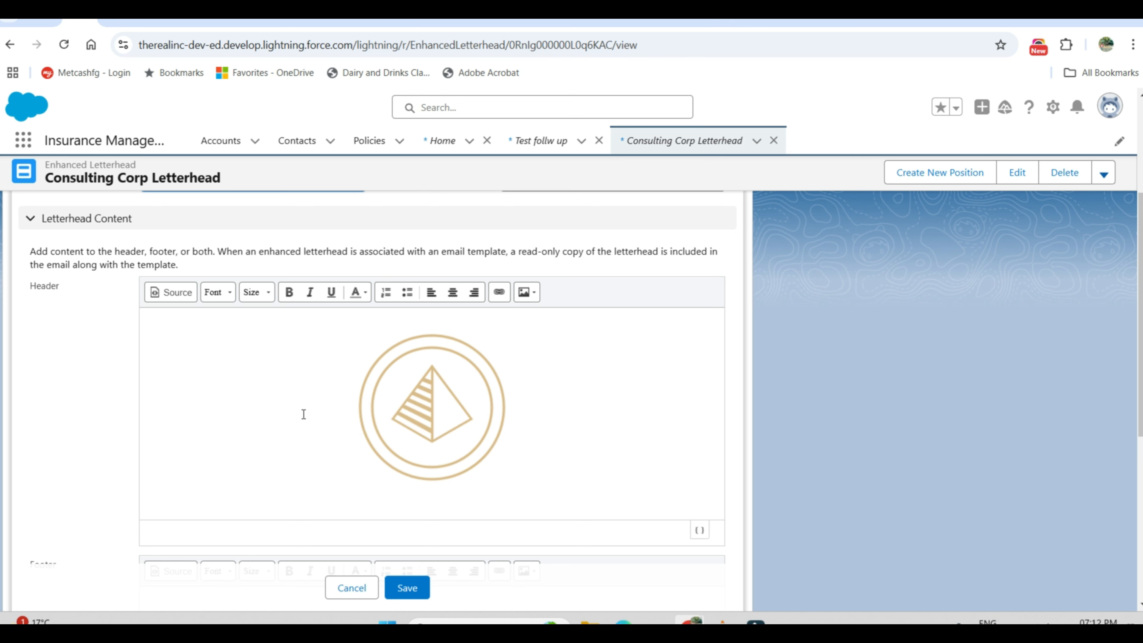
Step: Review the header and footer of the Consulting Corp Letterhead record in edit mode and save it
scroll(329, 403, down, 3)
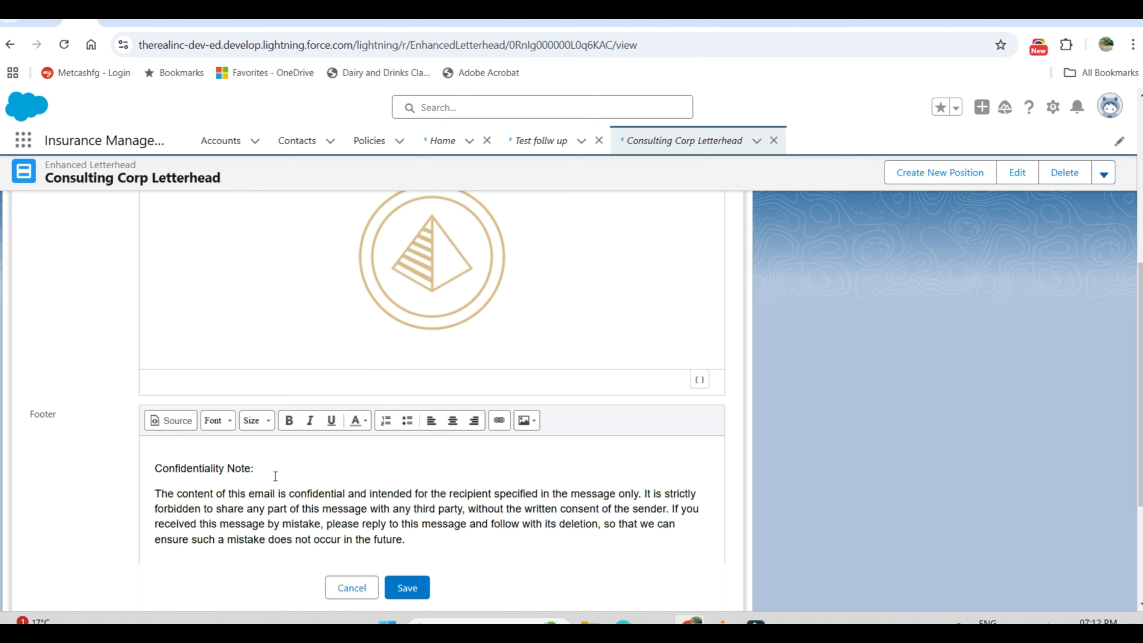
click(407, 588)
scroll(393, 519, down, 3)
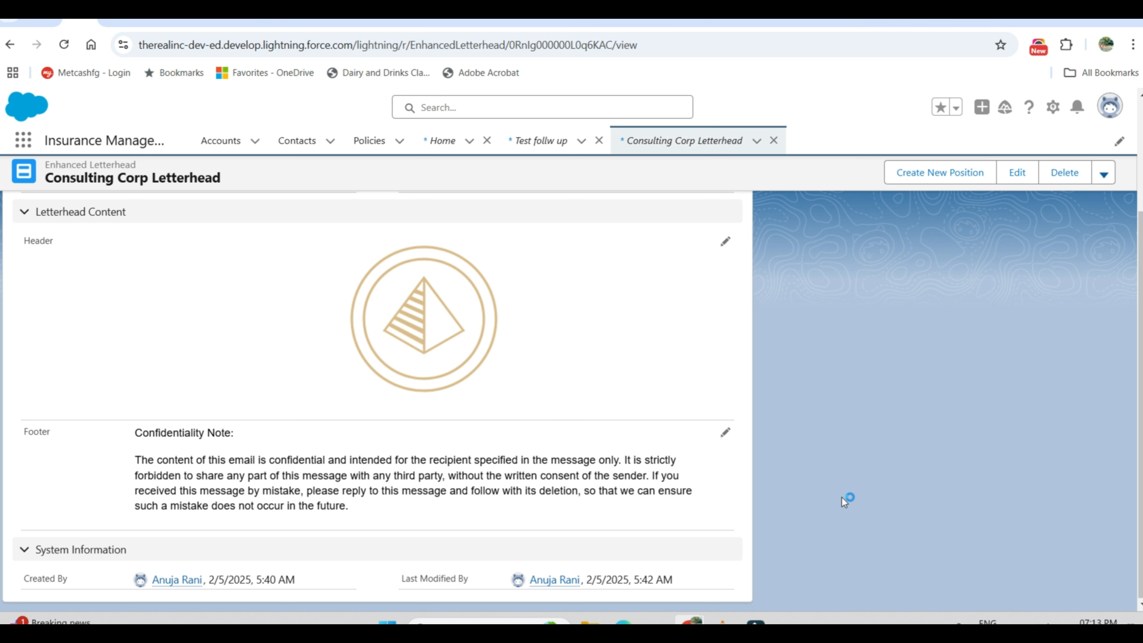
Step: Return to Email Templates by searching for "email" and reopen the Test follw up template
click(22, 140)
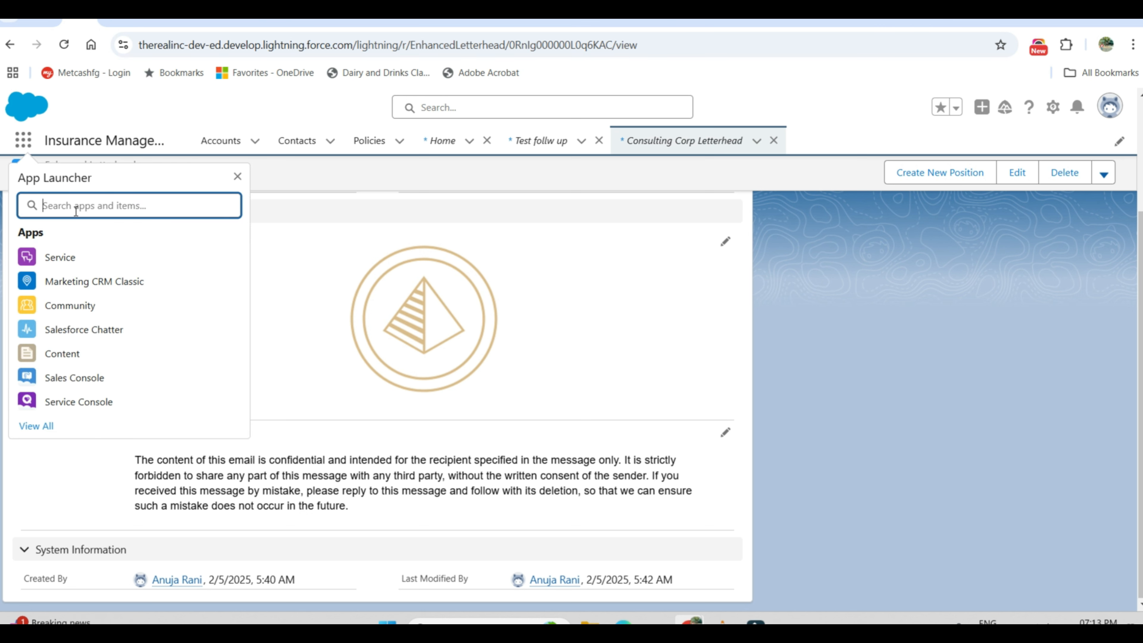
text(em)
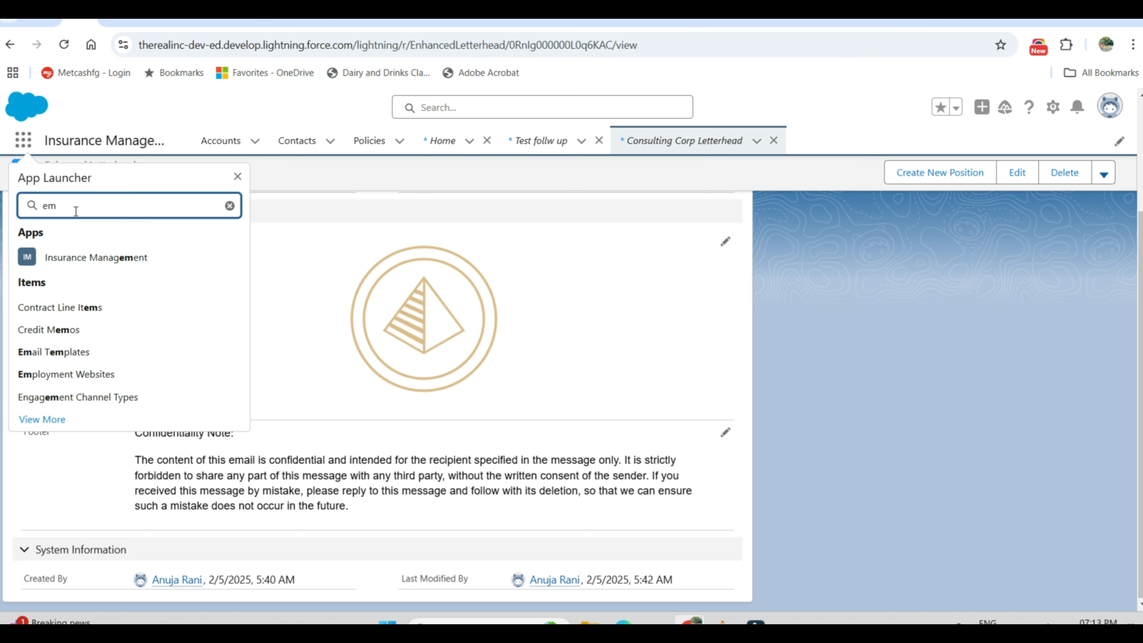
text(ail)
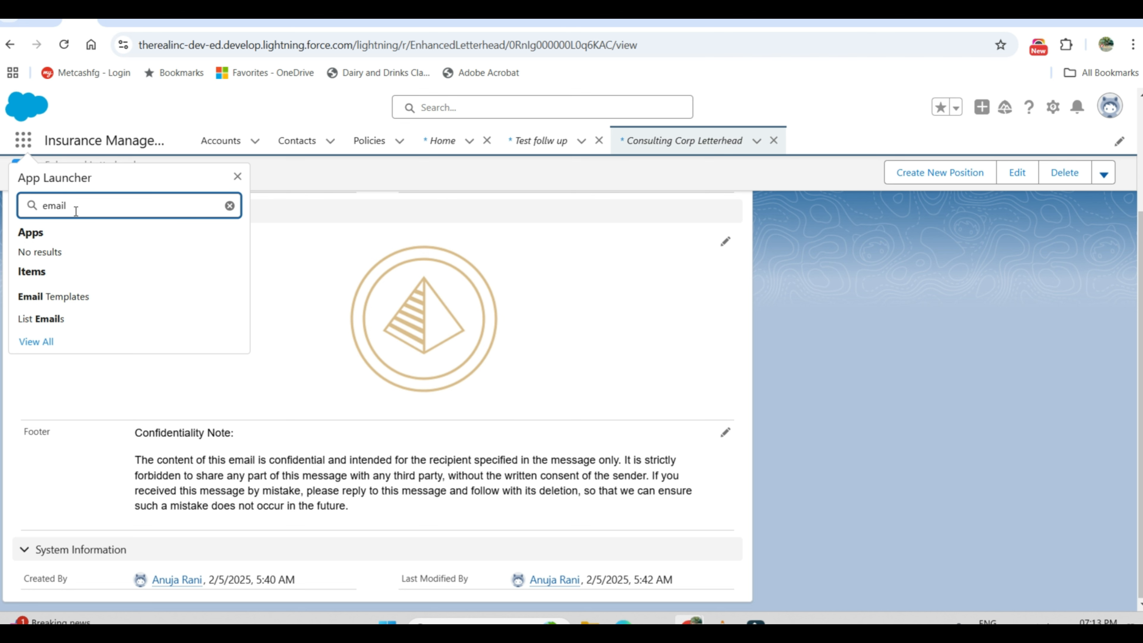
click(63, 297)
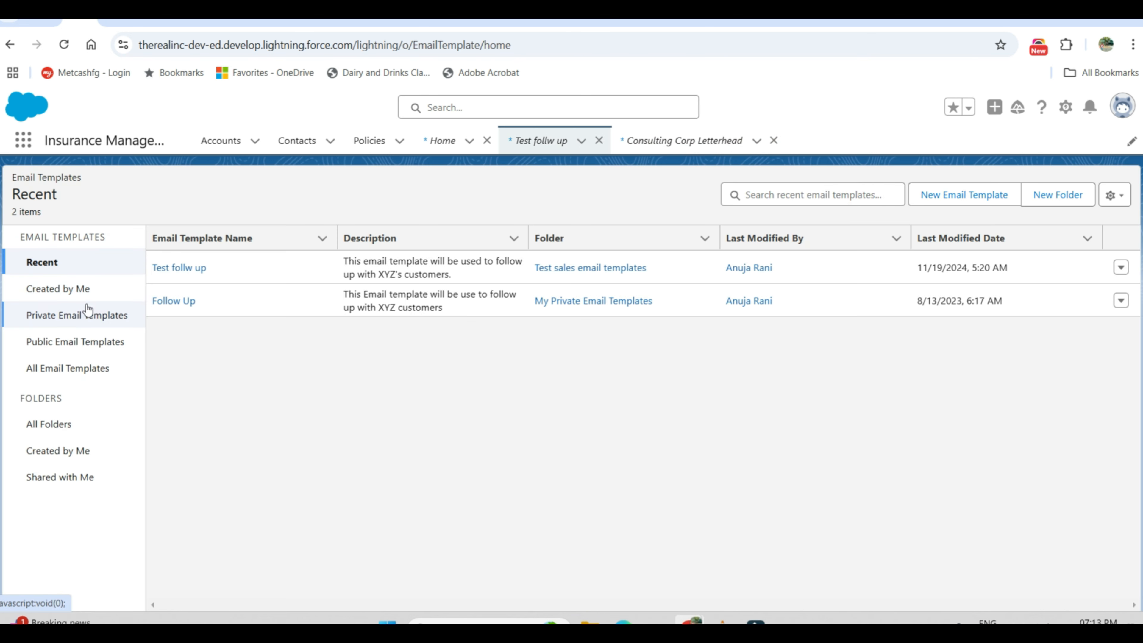
click(194, 267)
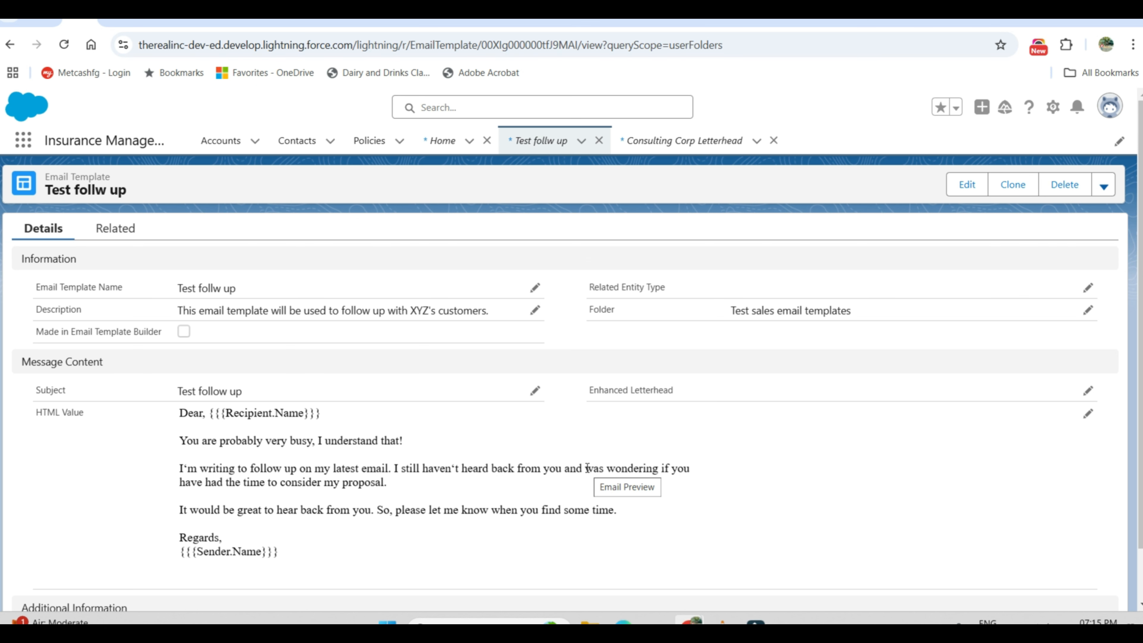
Step: Set the template's Enhanced Letterhead to Consulting Corp Letterhead and save the template
scroll(778, 432, down, 1)
click(882, 399)
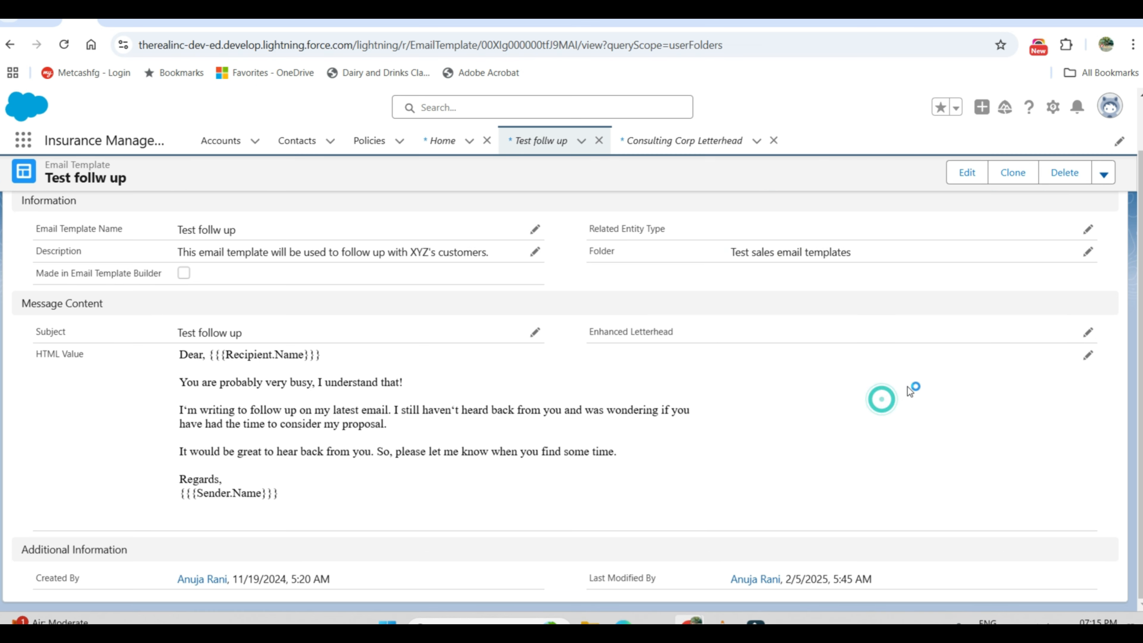
click(1089, 333)
click(914, 344)
click(900, 390)
click(594, 587)
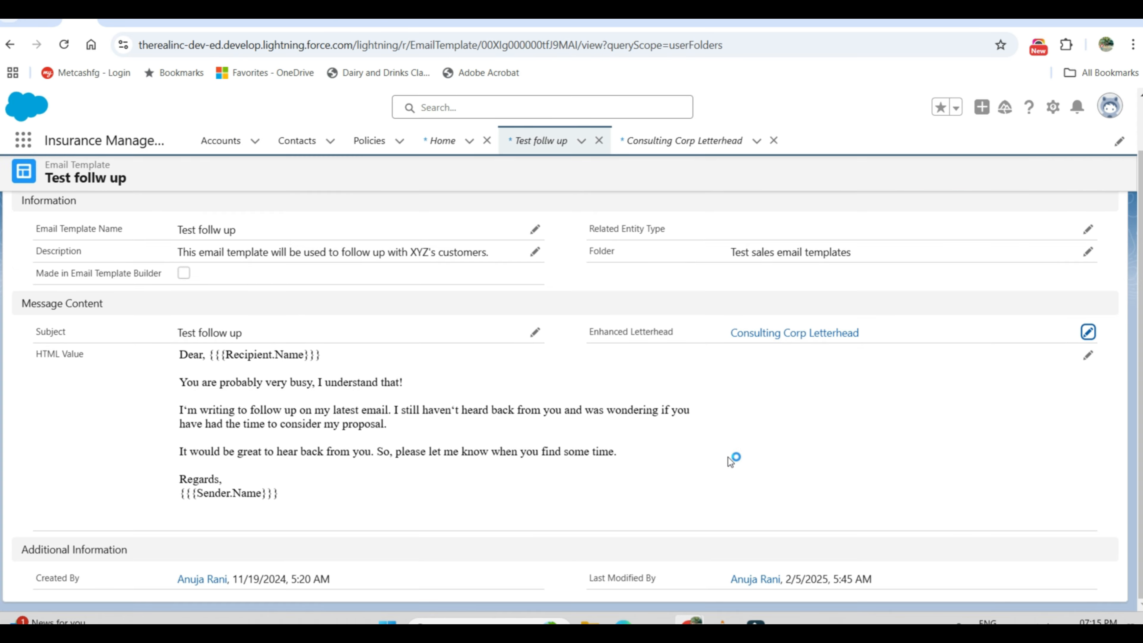
scroll(734, 460, up, 1)
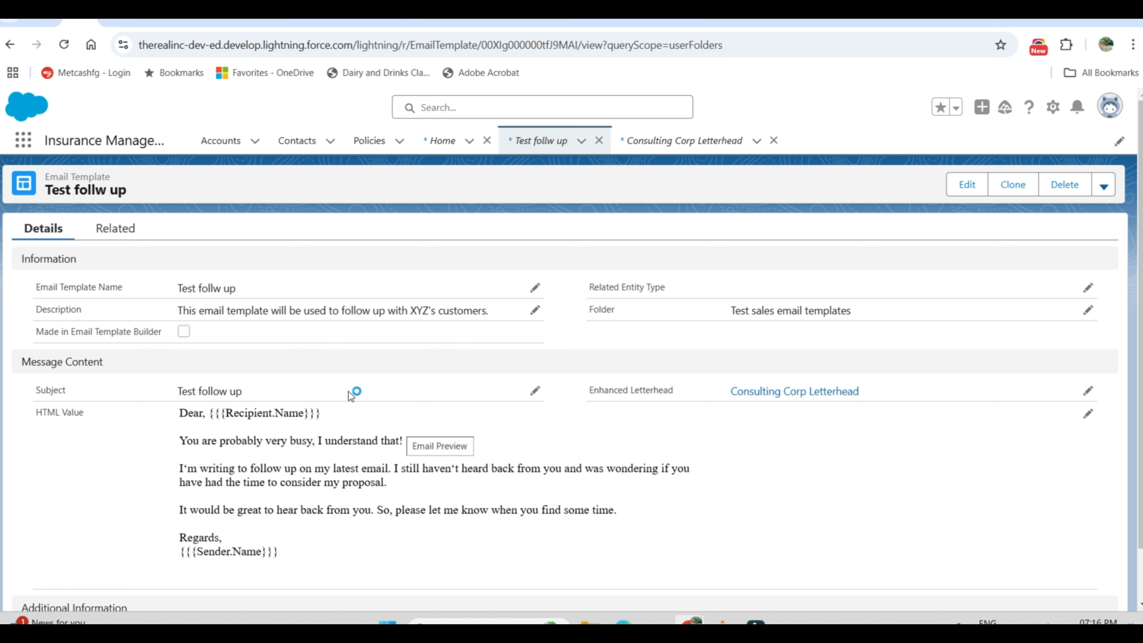
Step: Switch to the Sales app by searching the available apps for "sa", and open the Contacts list
click(24, 143)
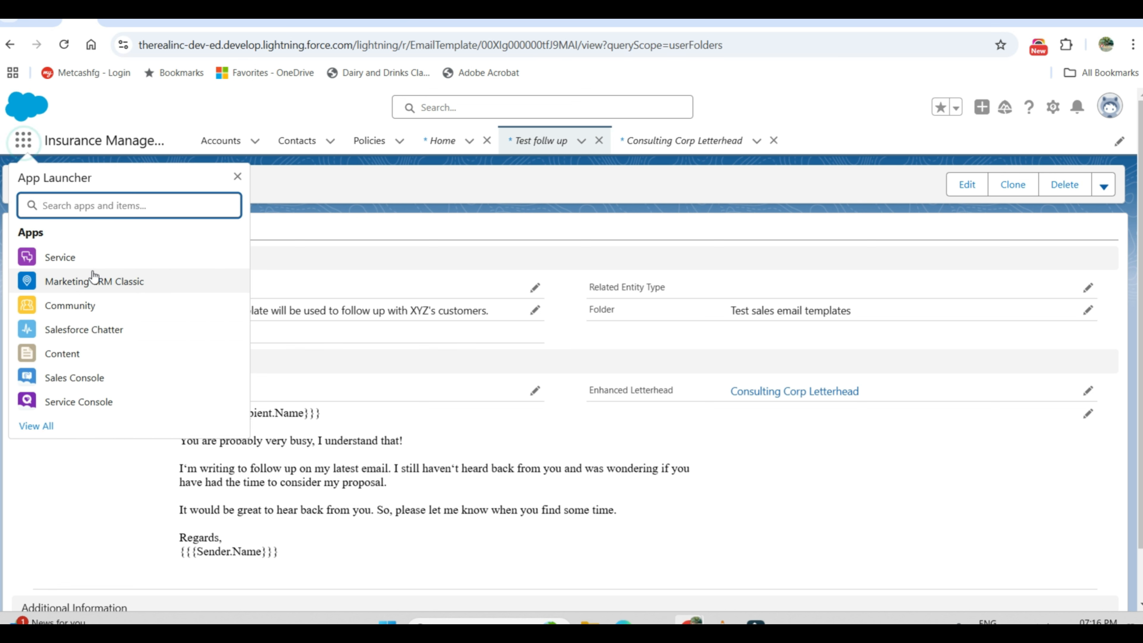
text(sa)
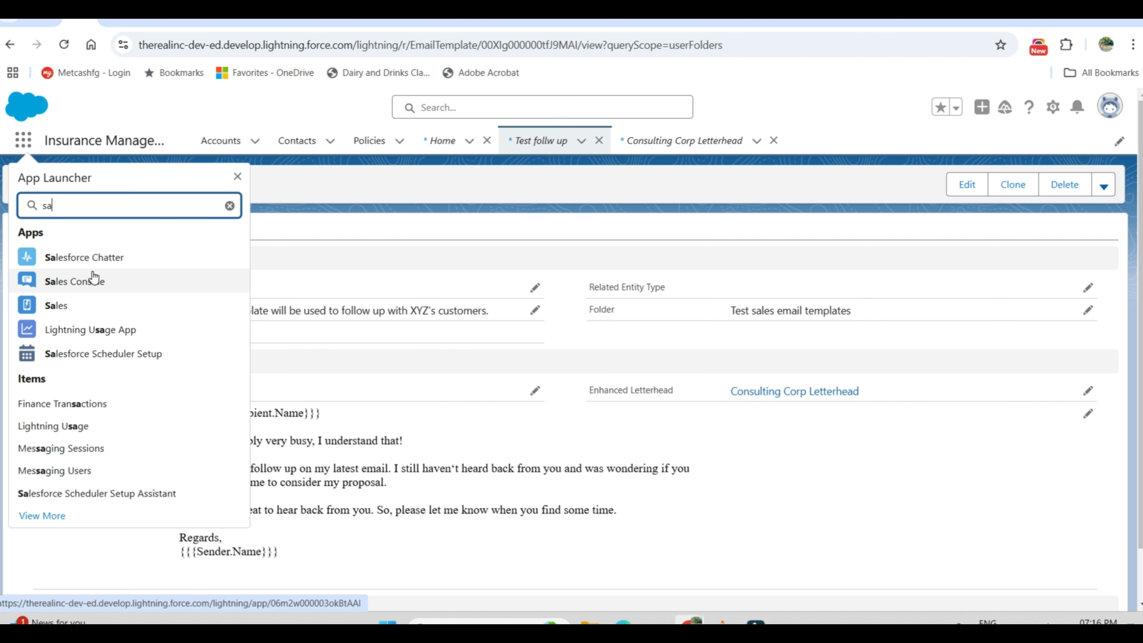
click(75, 306)
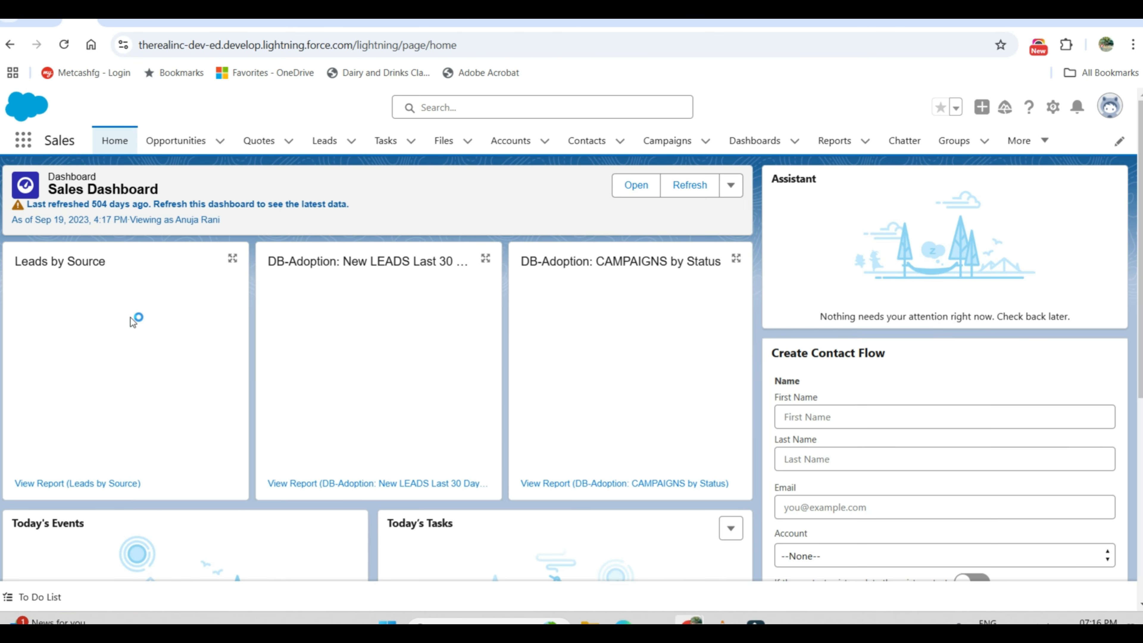
click(581, 143)
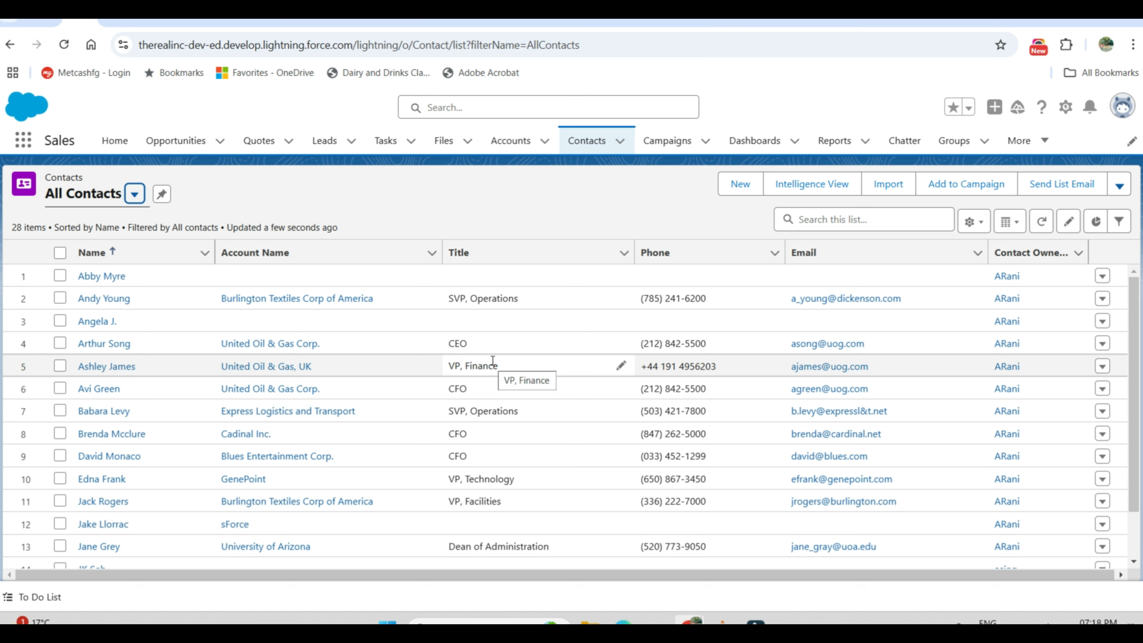
click(838, 221)
click(838, 221)
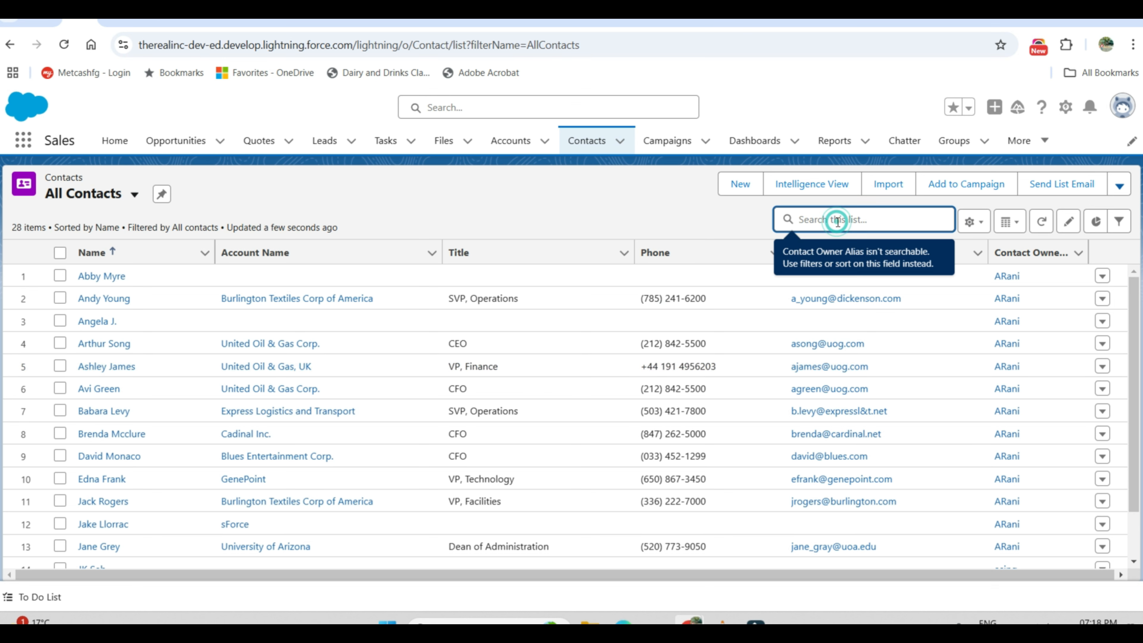
click(672, 222)
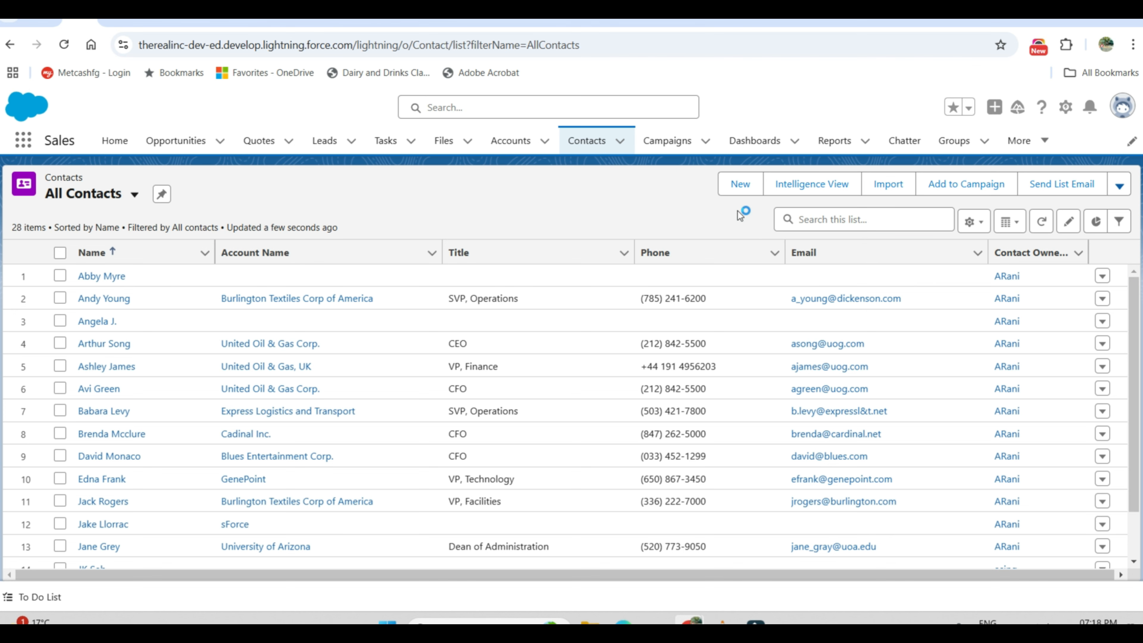
click(741, 185)
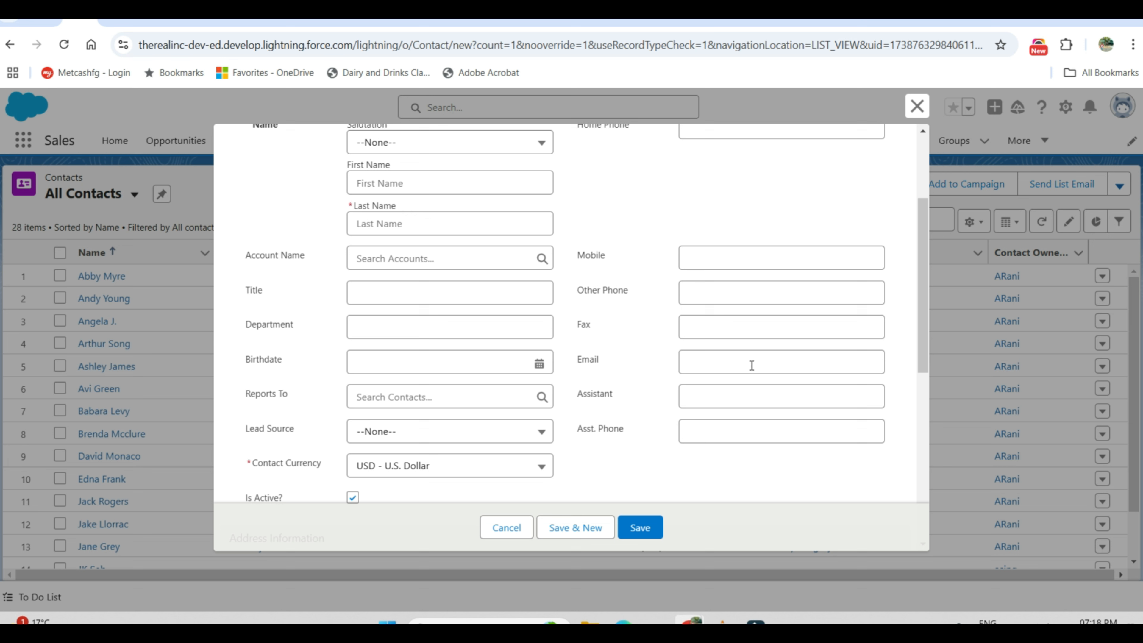
click(506, 527)
Step: Search the All Contacts list for "salesforce" and open the Salesforce Administrator contact record
click(821, 220)
text(salesforce)
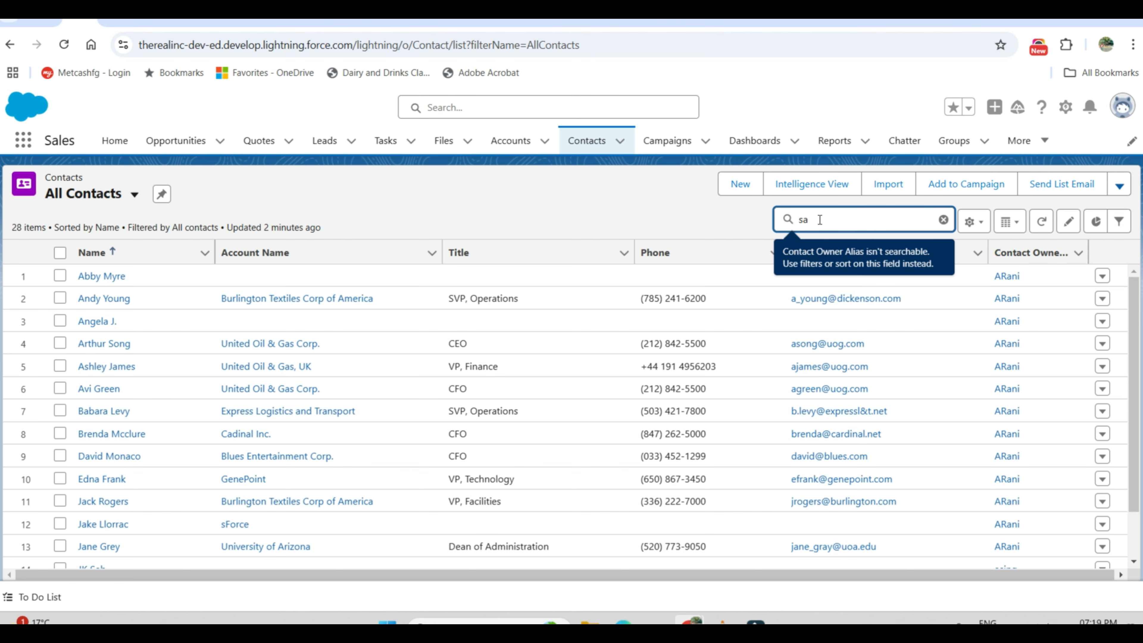
key(Return)
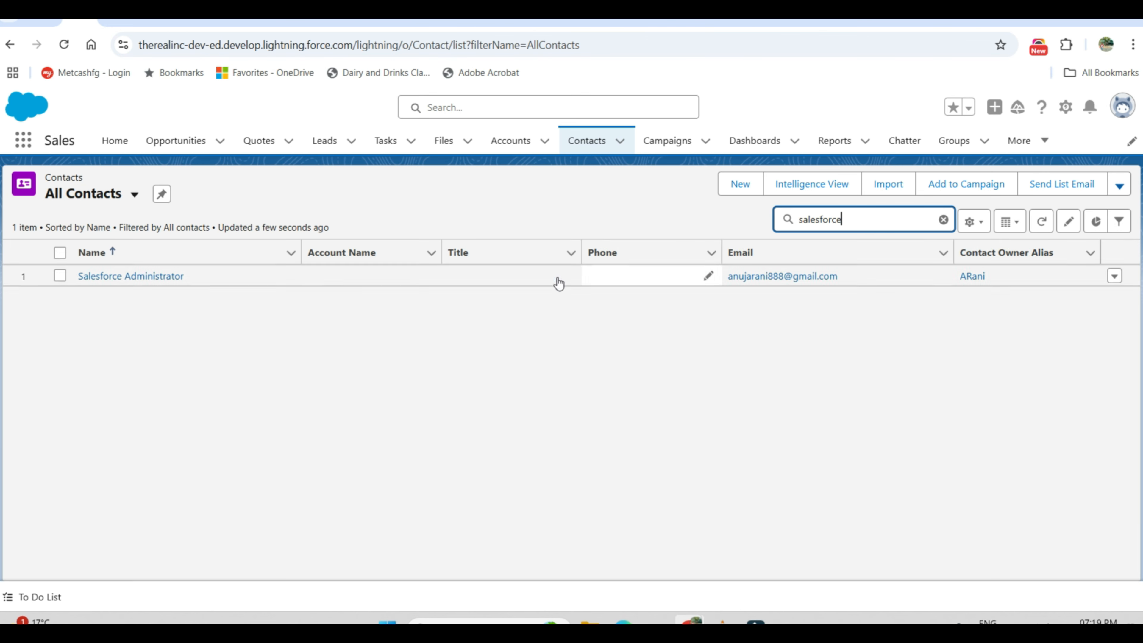
click(152, 276)
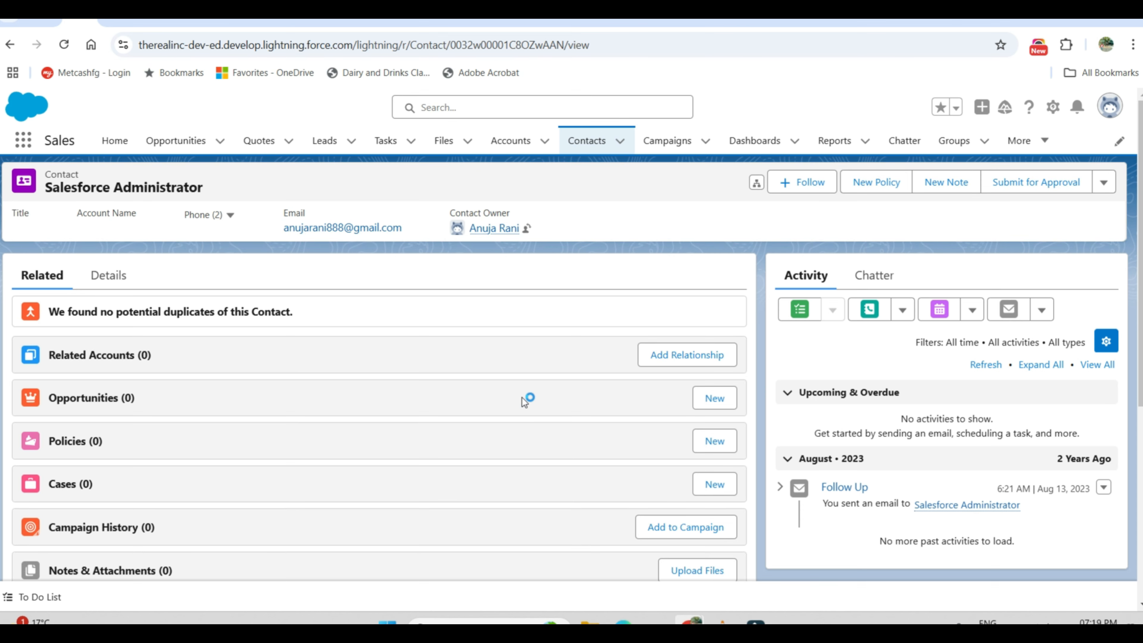
Step: Start a new email from the contact's activity area and insert the Test follw up template, overwriting the current email content
click(1008, 310)
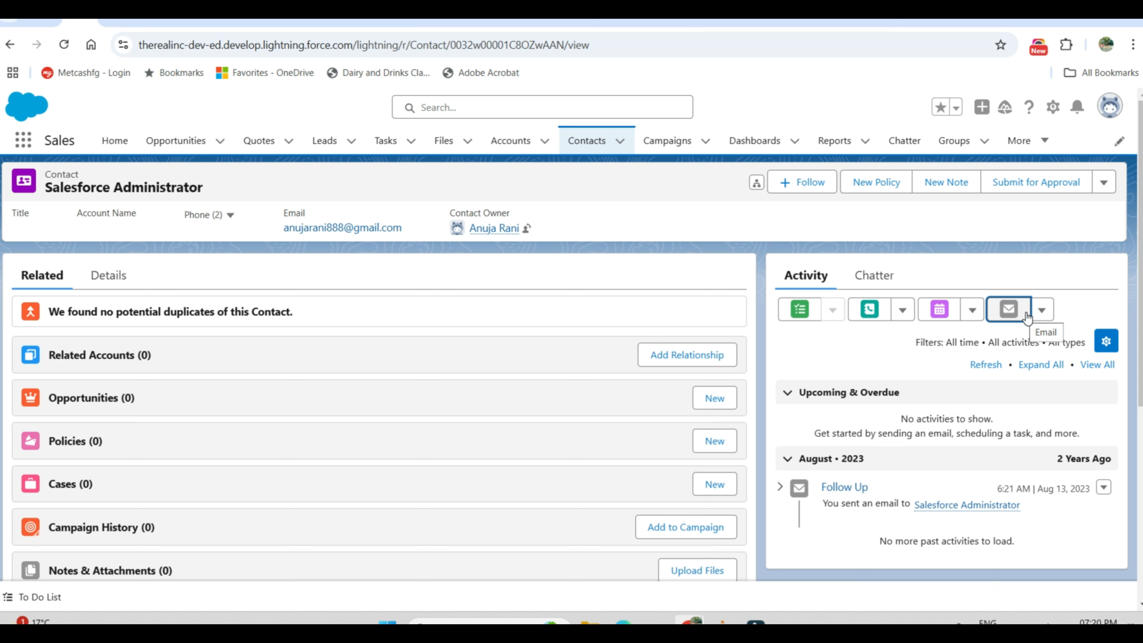
click(1006, 315)
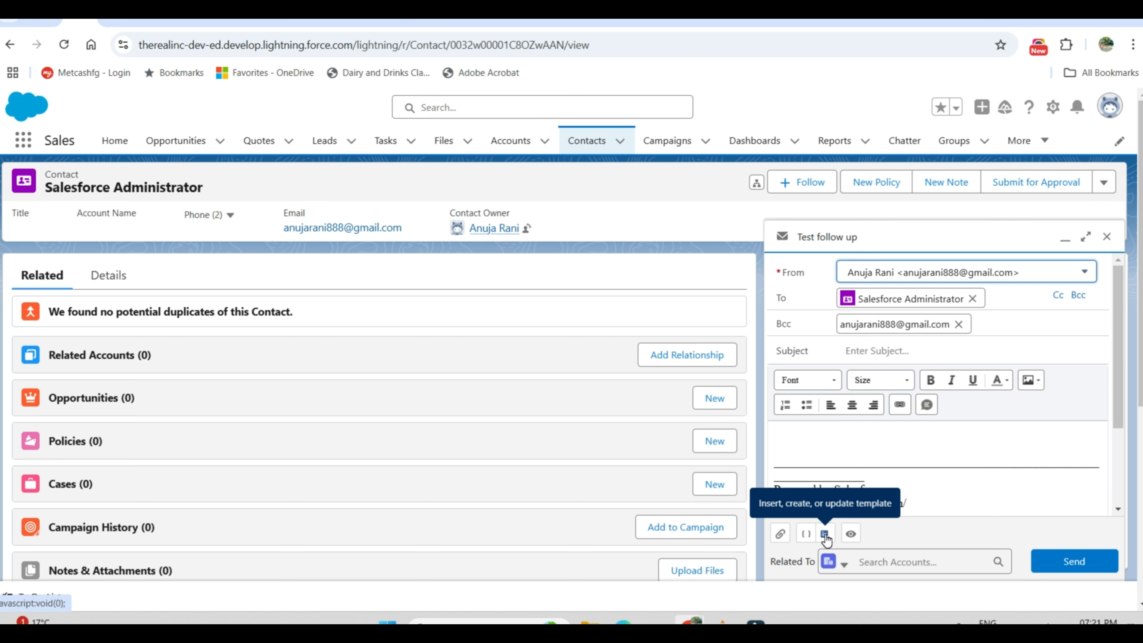
click(825, 535)
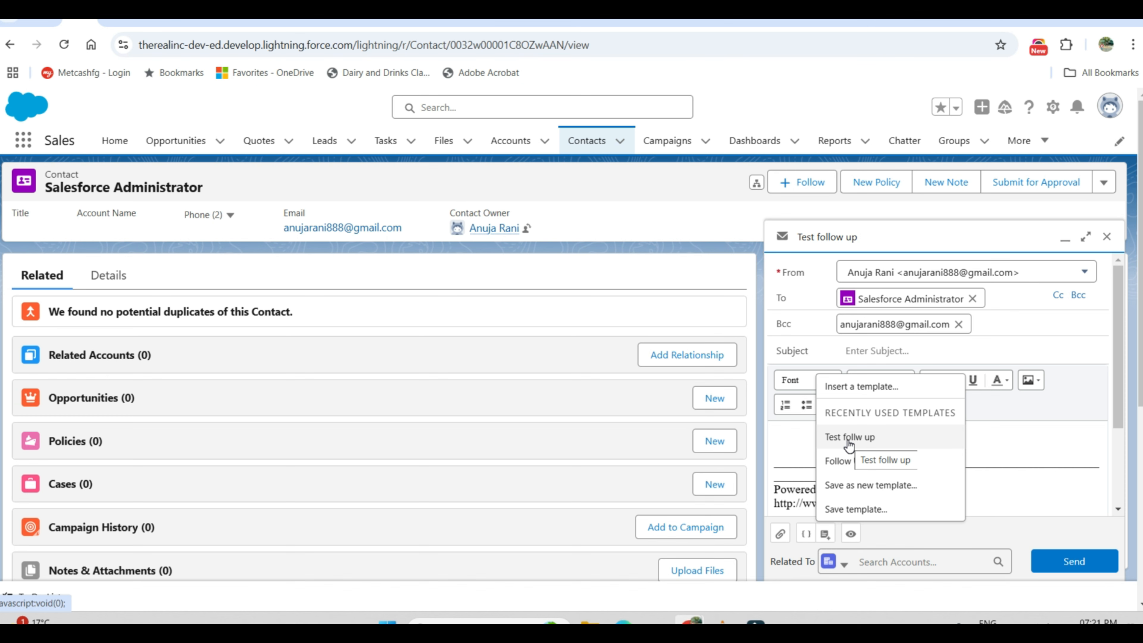
click(848, 442)
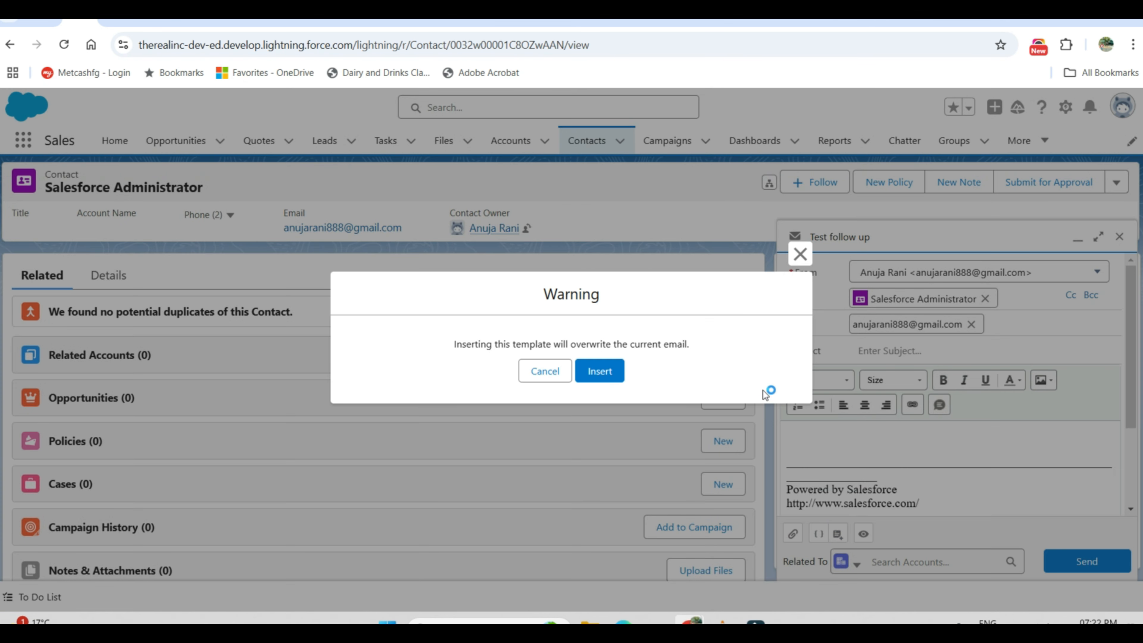
click(613, 373)
Step: Check the logo header, message body and confidentiality footer in the email draft and send it
scroll(934, 383, up, 3)
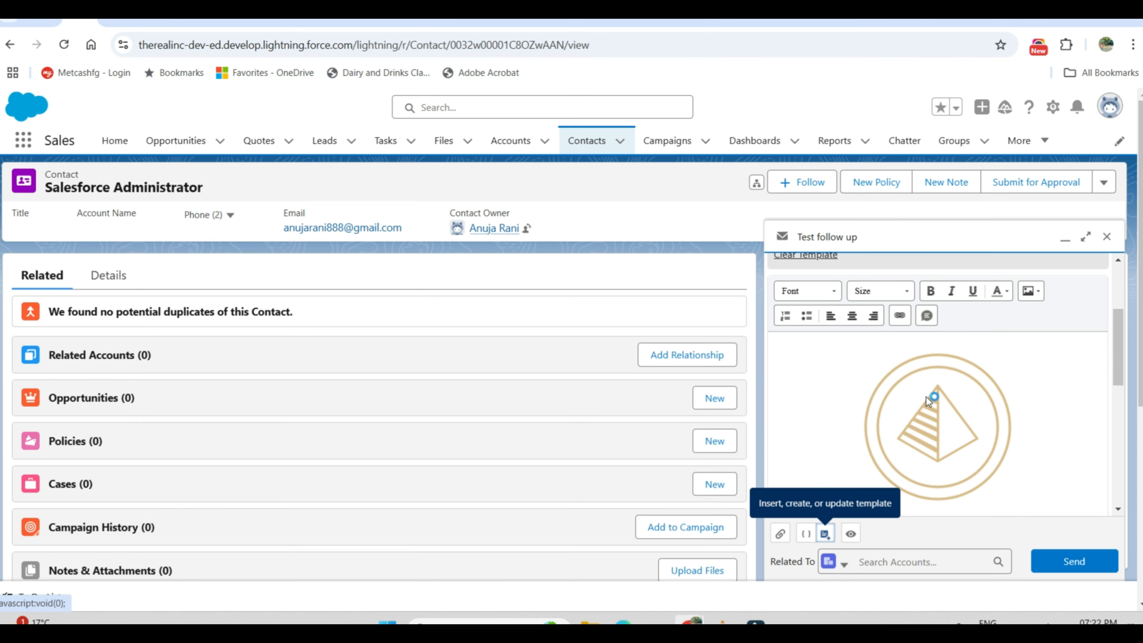
scroll(927, 397, down, 3)
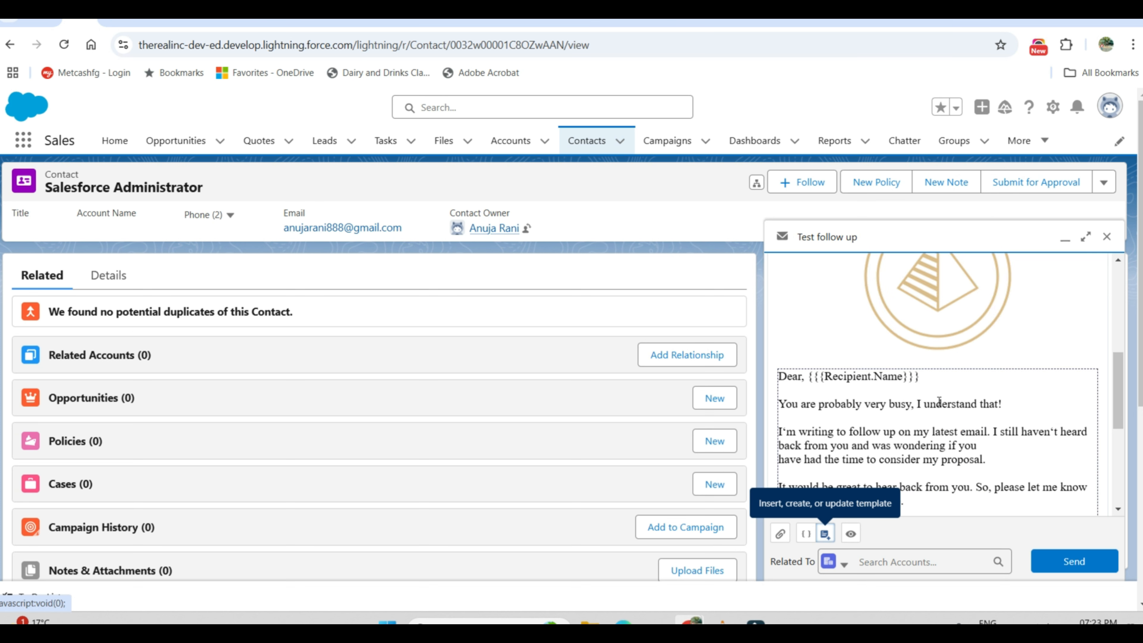
scroll(945, 418, down, 5)
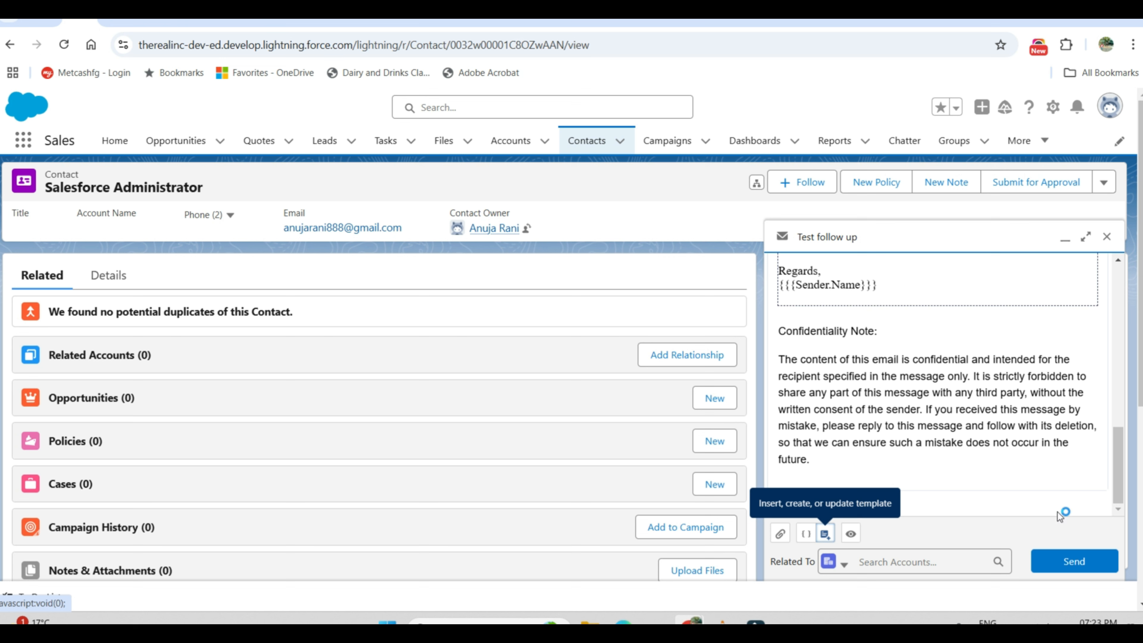
click(1078, 563)
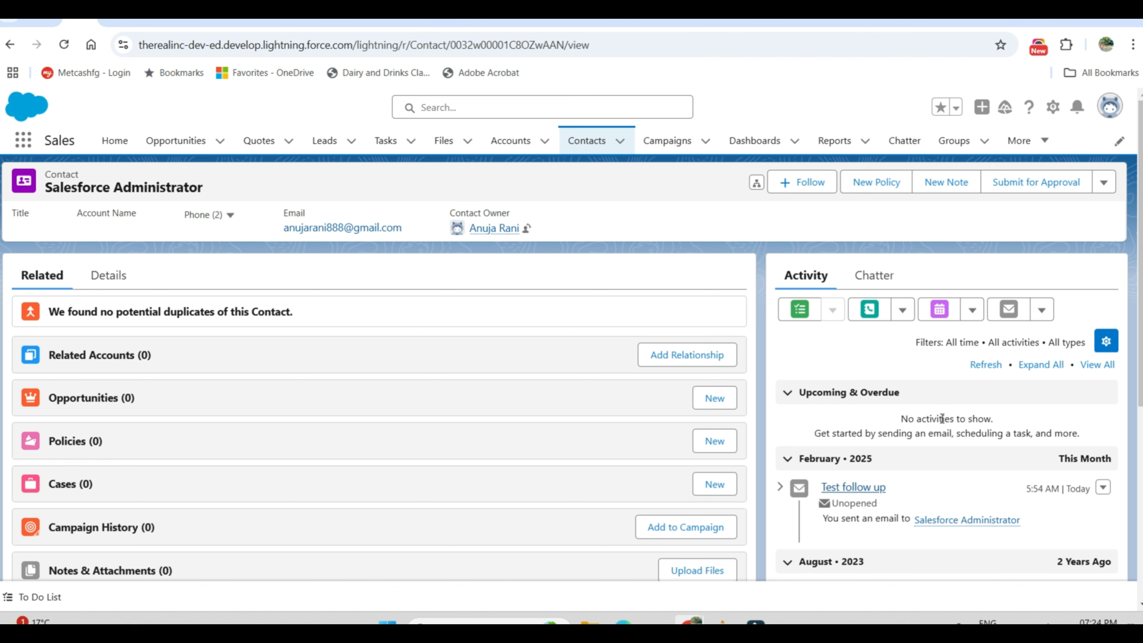
Step: Switch to Gmail and examine the received Test follow up email from its logo header through its Confidentiality Note
click(36, 20)
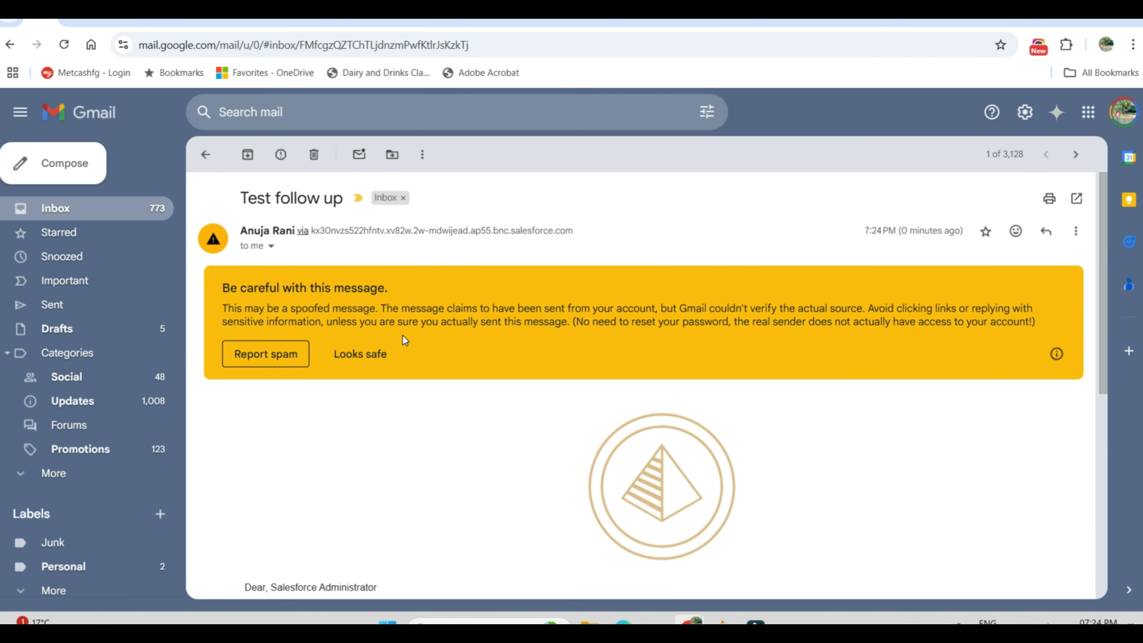
scroll(314, 401, down, 5)
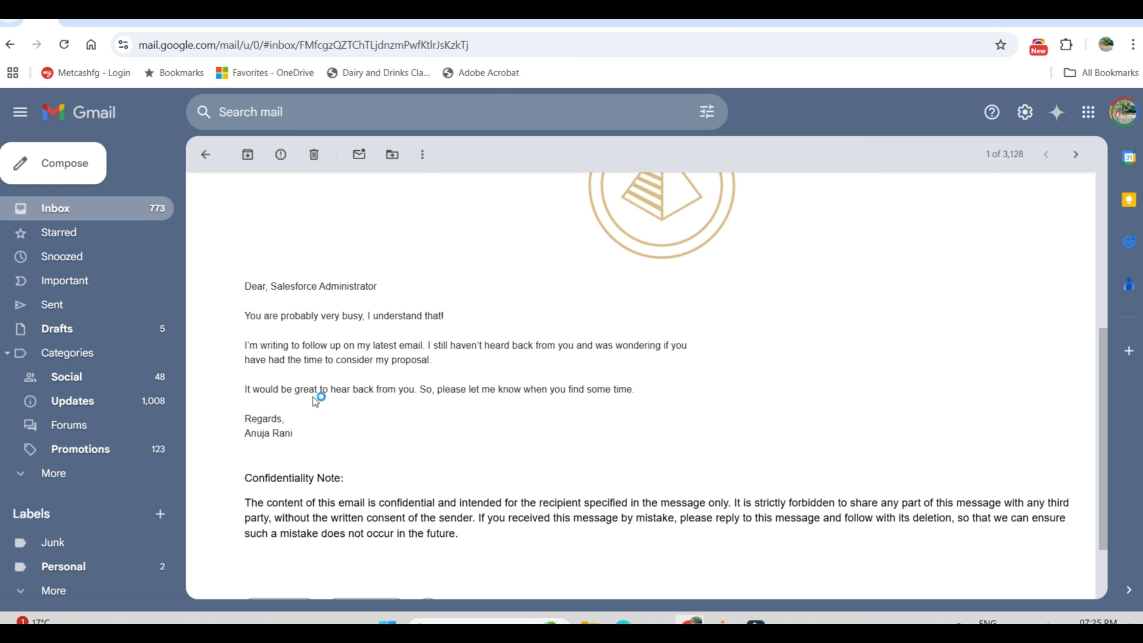